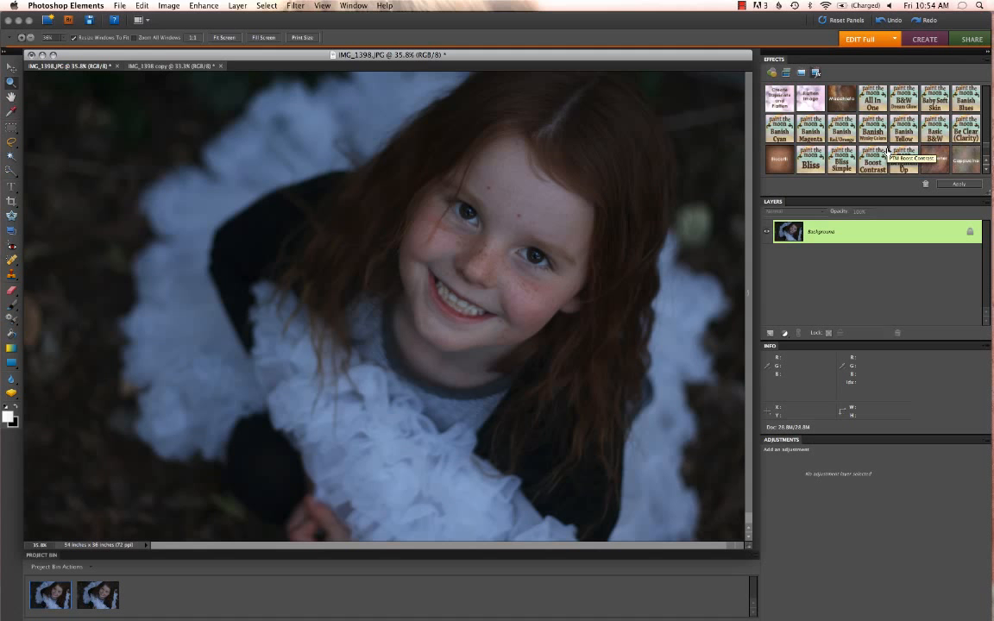
- Run the Paint the Moon Lighten & Tone action on the underexposed photo IMG_1398.JPG
{"action": "scroll", "coordinate": [887, 151], "scroll_direction": "down", "scroll_amount": 6}
{"action": "scroll", "coordinate": [886, 152], "scroll_direction": "down", "scroll_amount": 4}
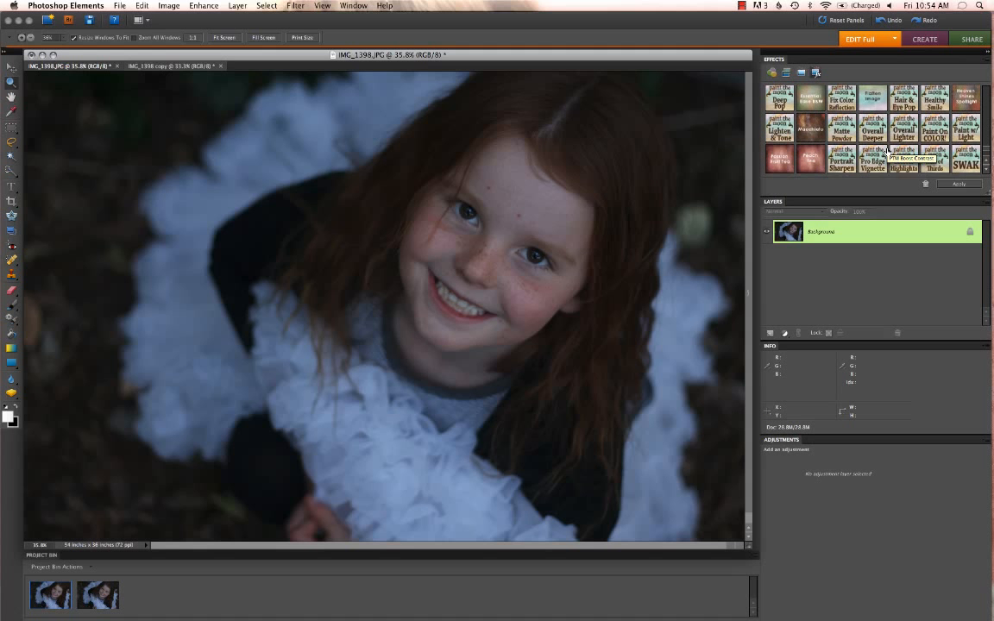
{"action": "scroll", "coordinate": [874, 132], "scroll_direction": "down", "scroll_amount": 2}
{"action": "scroll", "coordinate": [874, 132], "scroll_direction": "up", "scroll_amount": 10}
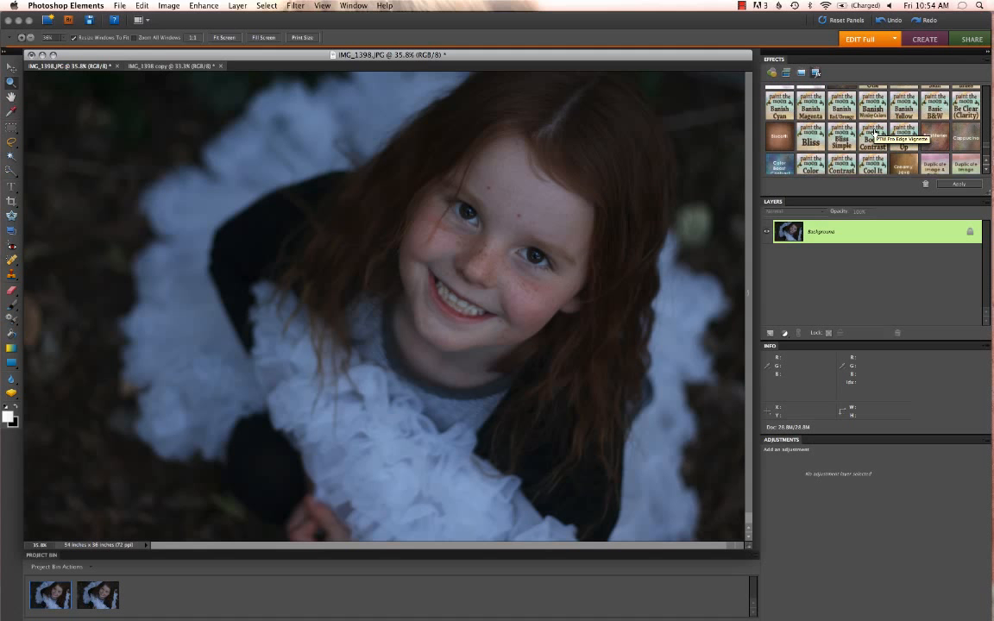
{"action": "scroll", "coordinate": [941, 152], "scroll_direction": "down", "scroll_amount": 5}
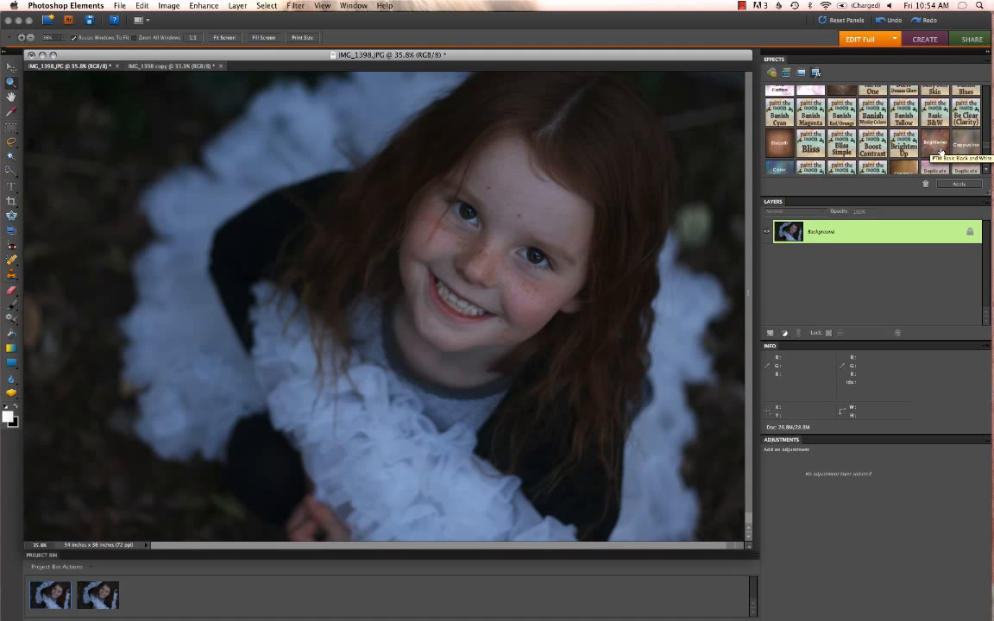
{"action": "scroll", "coordinate": [941, 152], "scroll_direction": "down", "scroll_amount": 3}
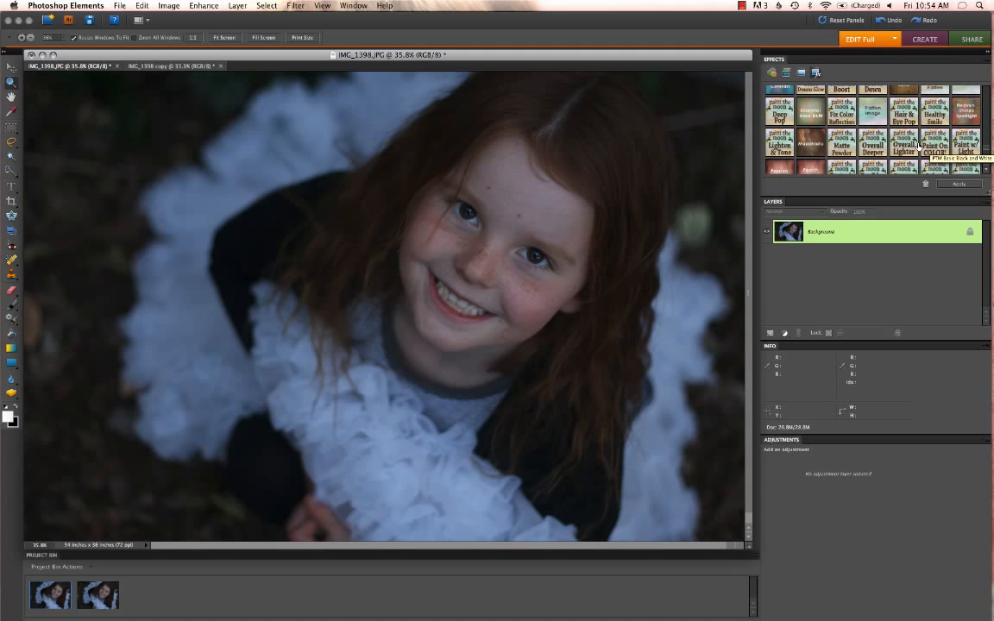
{"action": "double_click", "coordinate": [783, 140]}
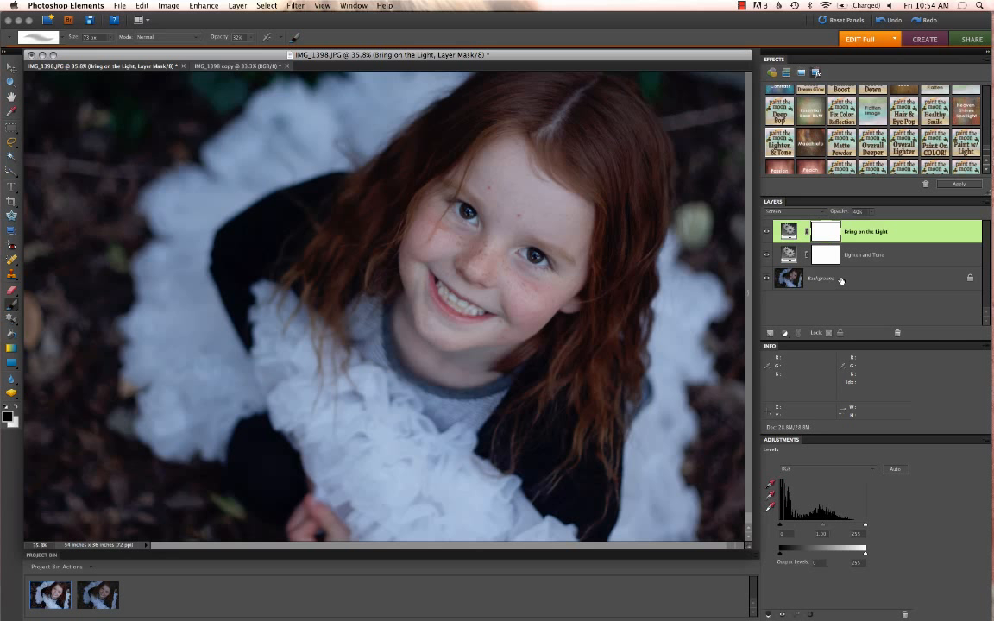
- Raise the Lighten and Tone layer's opacity to 100% and flatten the image
{"action": "left_click", "coordinate": [850, 256]}
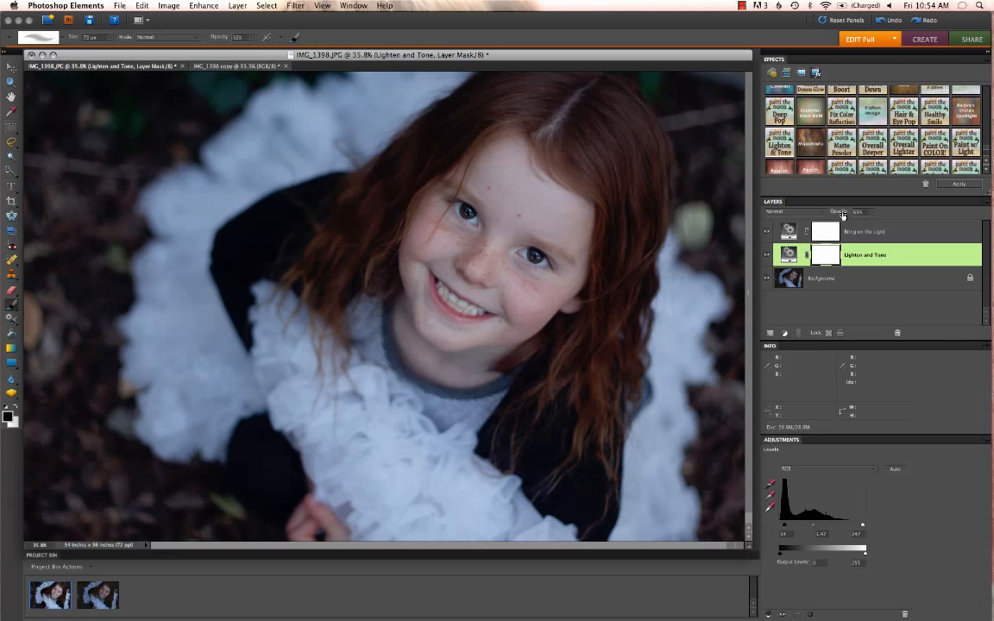
{"action": "left_click_drag", "start_coordinate": [842, 215], "coordinate": [867, 215]}
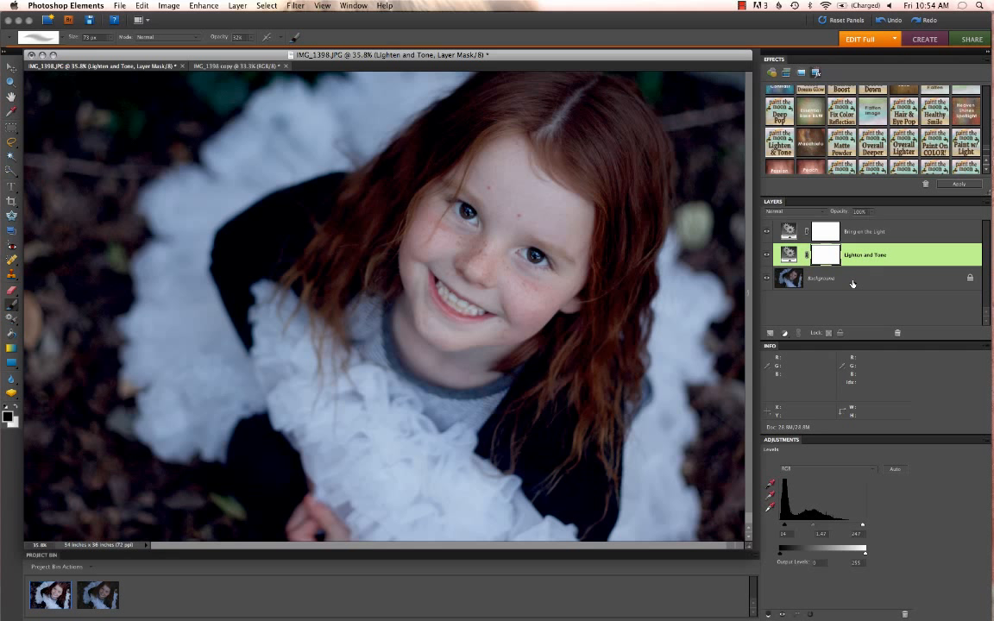
{"action": "right_click", "coordinate": [842, 285]}
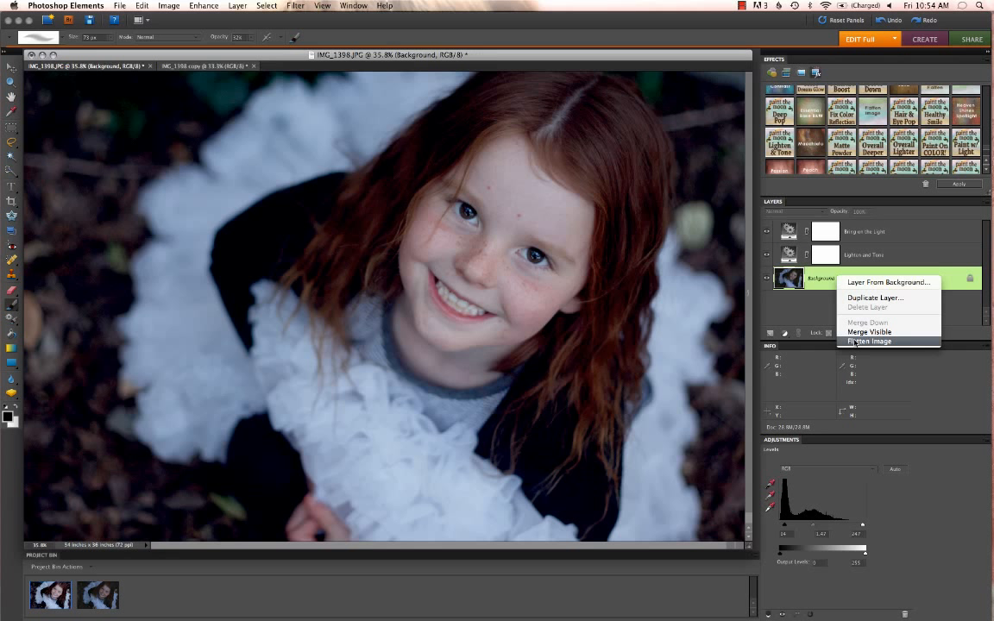
{"action": "left_click", "coordinate": [856, 342]}
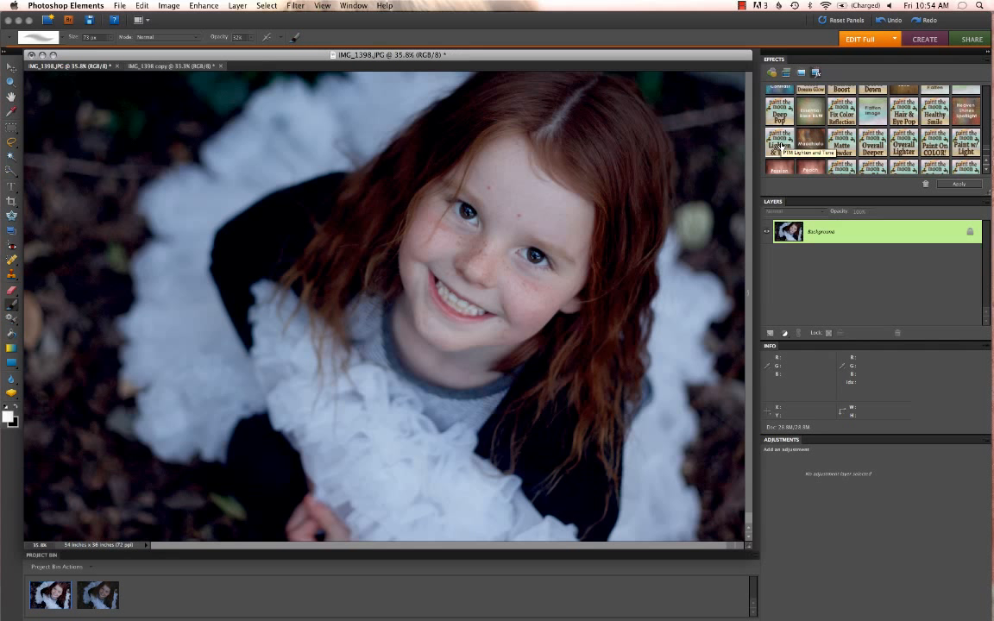
- Run the Lighten & Tone action a second time and hide its Bring on the Light layer
{"action": "double_click", "coordinate": [779, 146]}
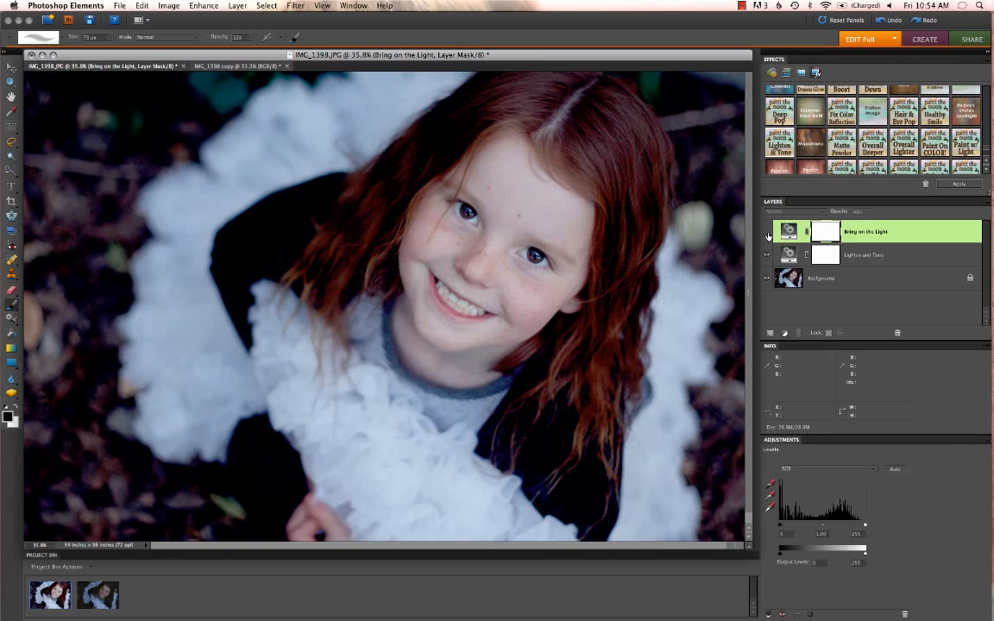
{"action": "left_click", "coordinate": [767, 233]}
- Lower the Lighten and Tone layer's opacity and flatten the image, discarding the hidden layer
{"action": "left_click", "coordinate": [860, 258]}
{"action": "left_click_drag", "start_coordinate": [843, 216], "coordinate": [817, 221]}
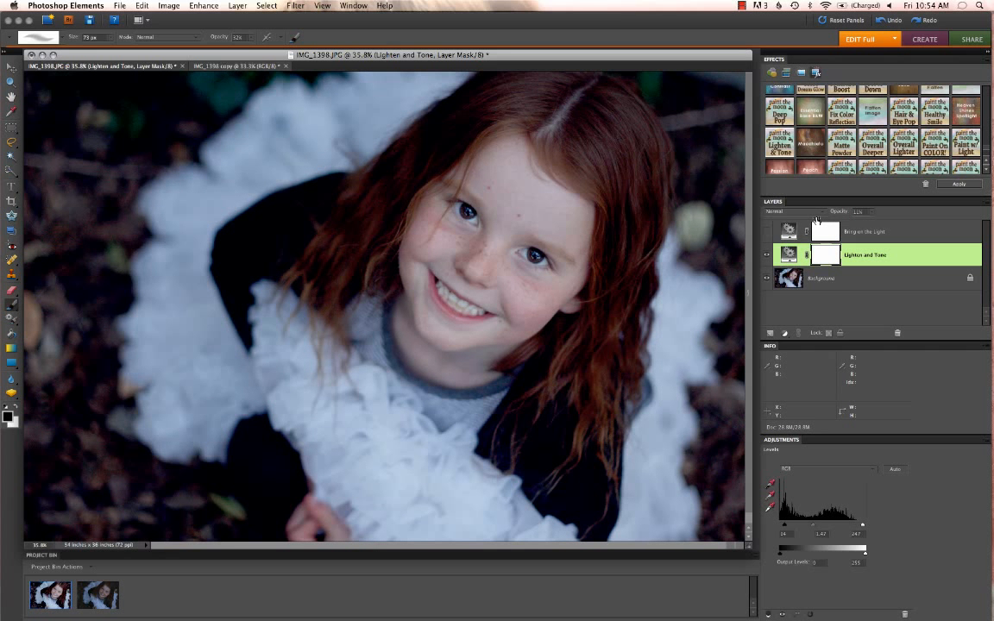
{"action": "right_click", "coordinate": [830, 280]}
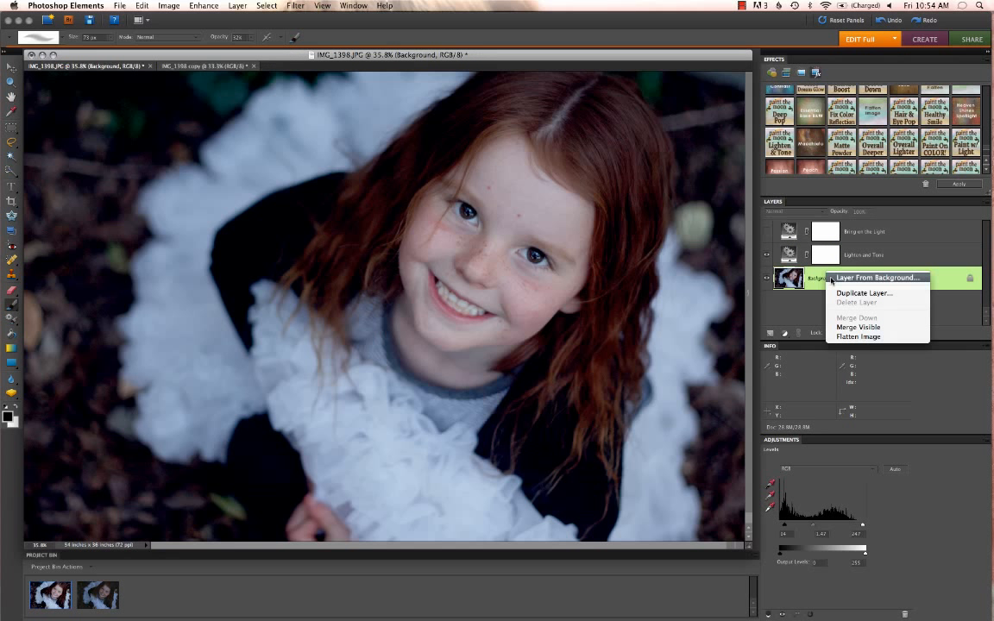
{"action": "left_click", "coordinate": [846, 337]}
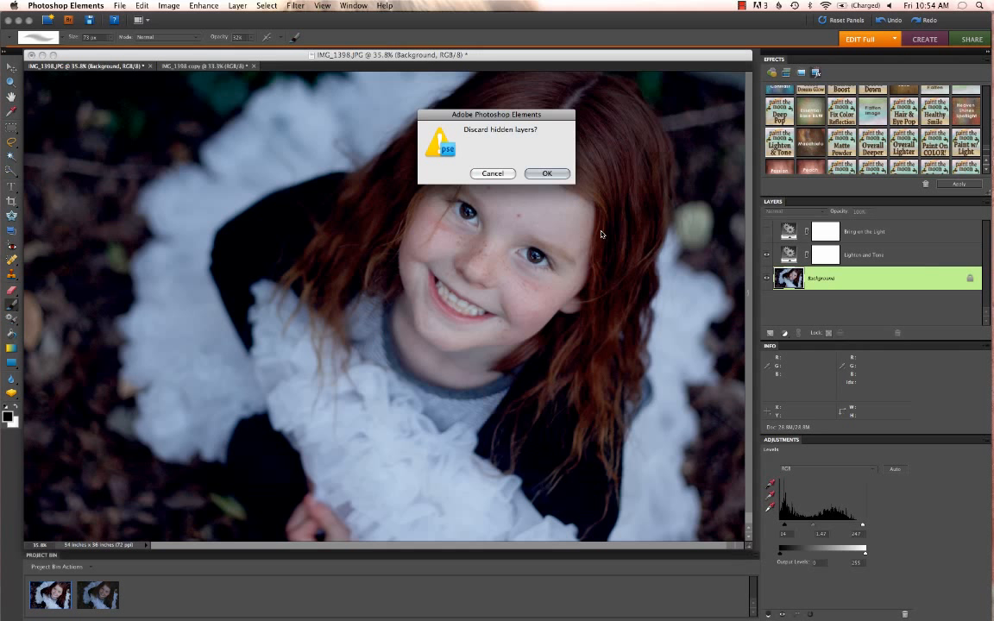
{"action": "left_click", "coordinate": [546, 174]}
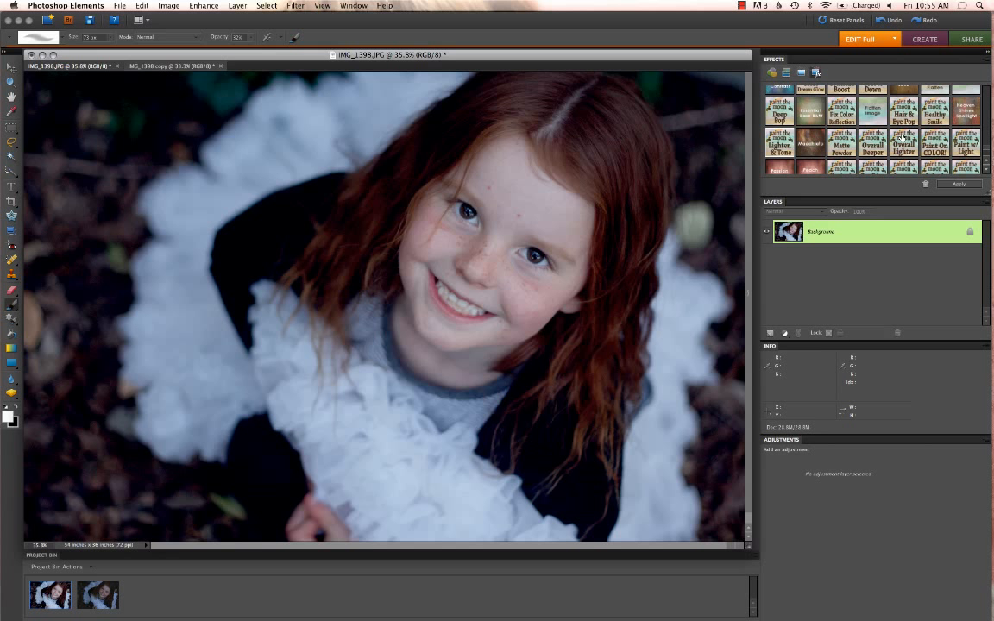
- Run the Paint the Moon Banish Blues action on the flattened photo
{"action": "scroll", "coordinate": [900, 138], "scroll_direction": "up", "scroll_amount": 1}
{"action": "scroll", "coordinate": [902, 136], "scroll_direction": "up", "scroll_amount": 5}
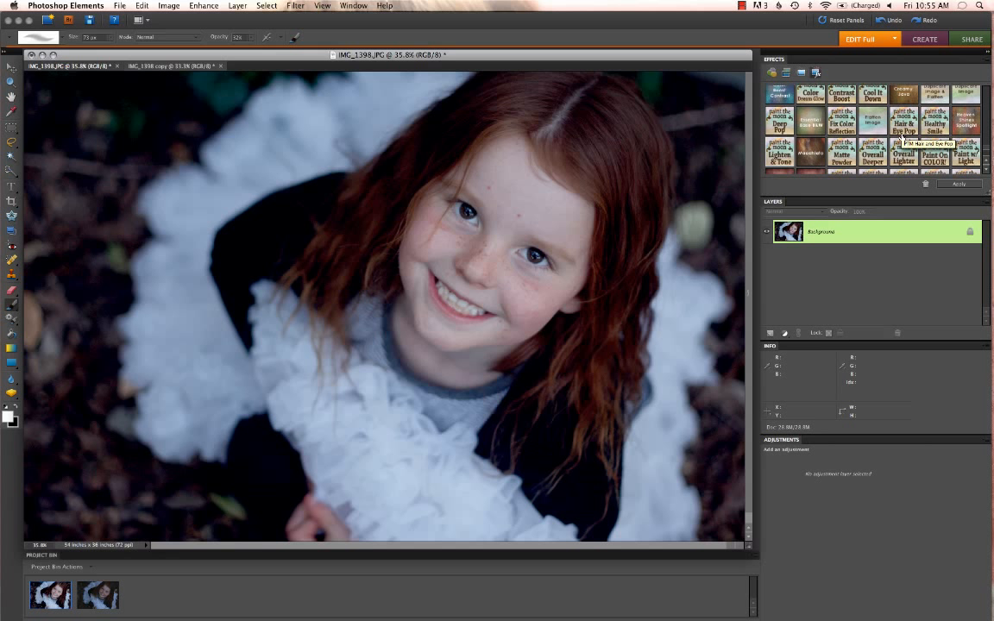
{"action": "scroll", "coordinate": [901, 138], "scroll_direction": "up", "scroll_amount": 2}
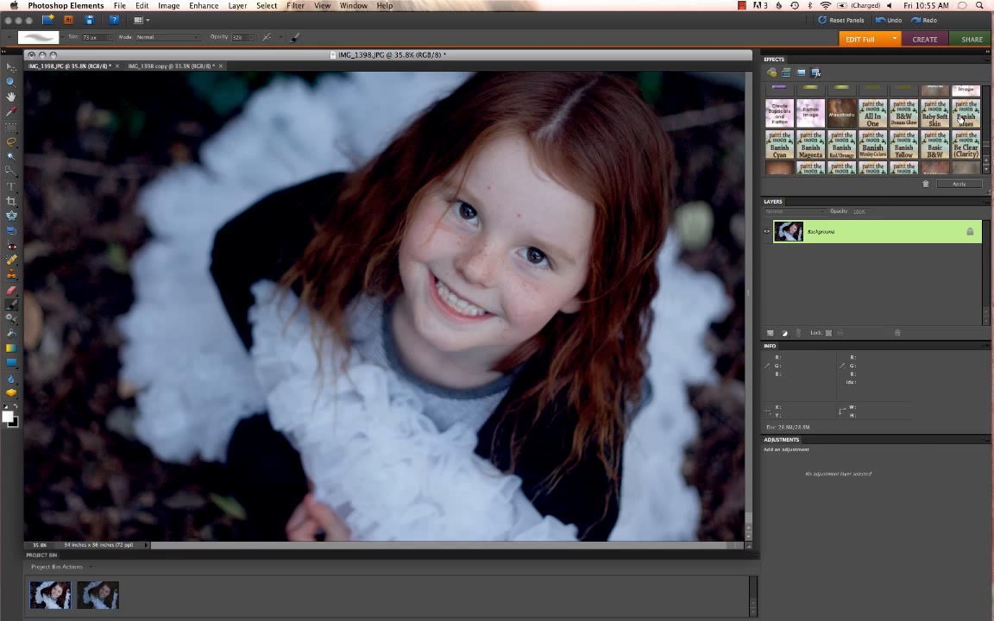
{"action": "double_click", "coordinate": [962, 119]}
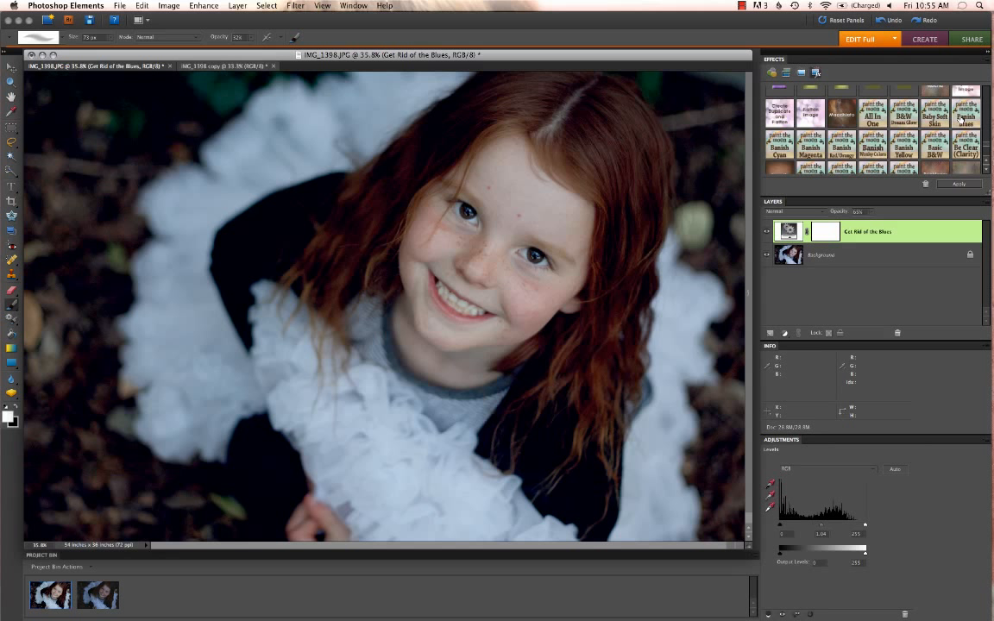
- Raise the opacity of the Get Rid of the Blues layer and flatten the image
{"action": "left_click_drag", "start_coordinate": [840, 212], "coordinate": [885, 220]}
{"action": "right_click", "coordinate": [848, 253]}
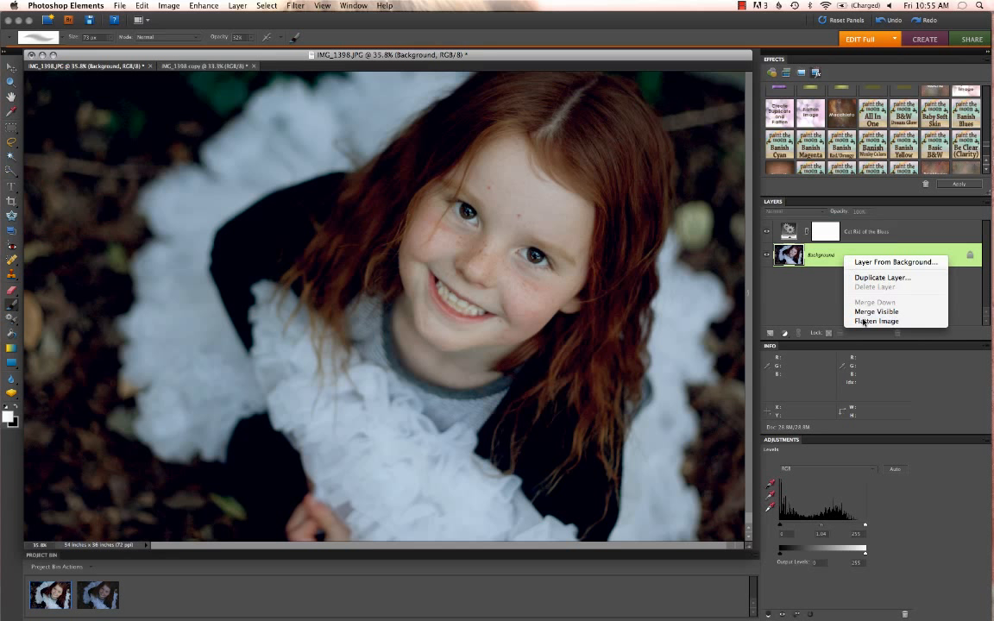
{"action": "left_click", "coordinate": [863, 321]}
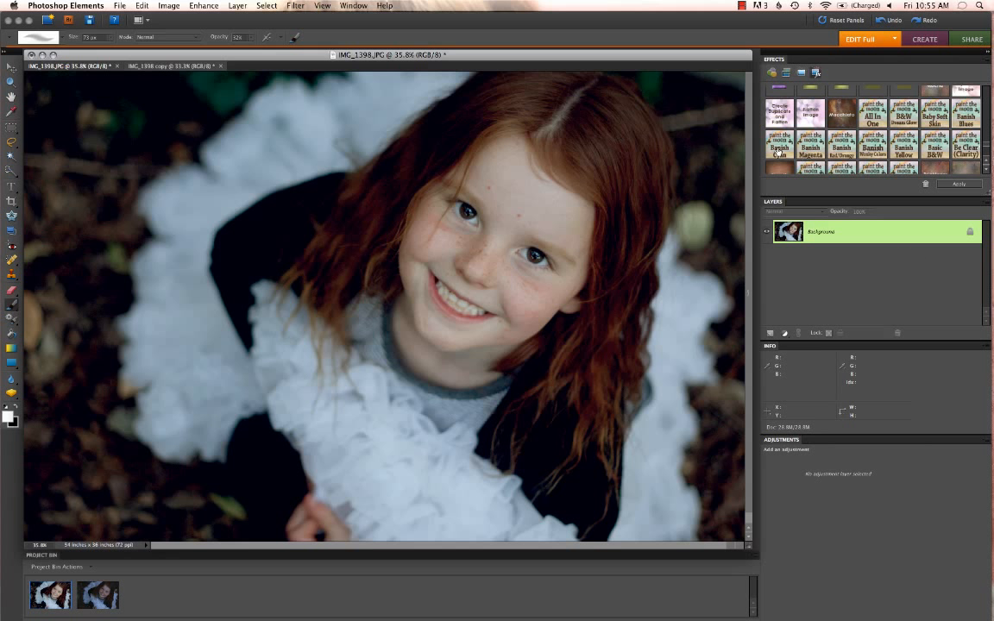
- Run the Banish Cyan action and flatten the image with the Get Rid of the Cyan layer at 100% opacity
{"action": "double_click", "coordinate": [777, 147]}
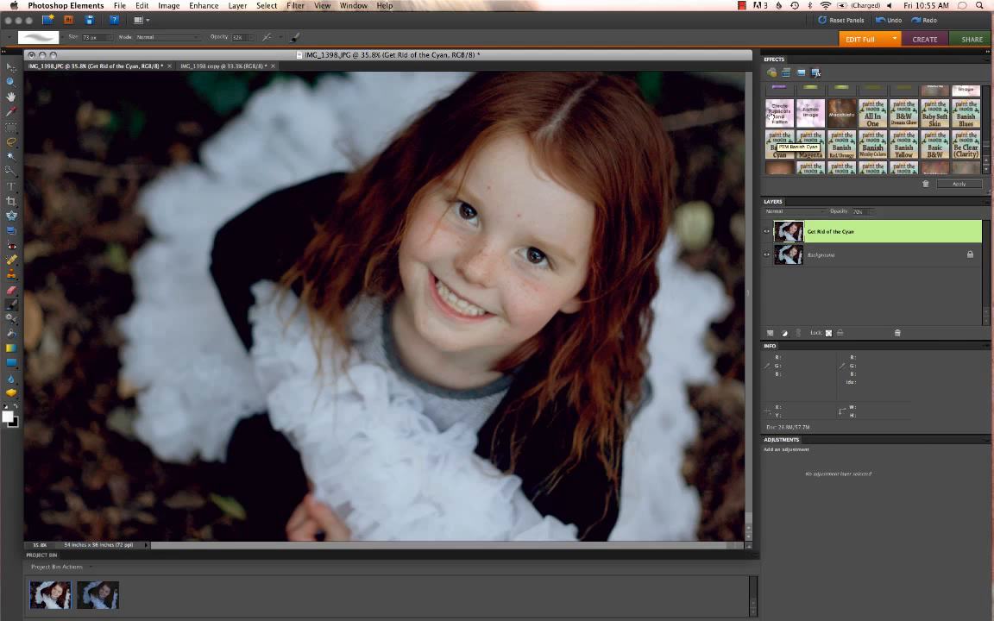
{"action": "left_click_drag", "start_coordinate": [837, 212], "coordinate": [873, 221]}
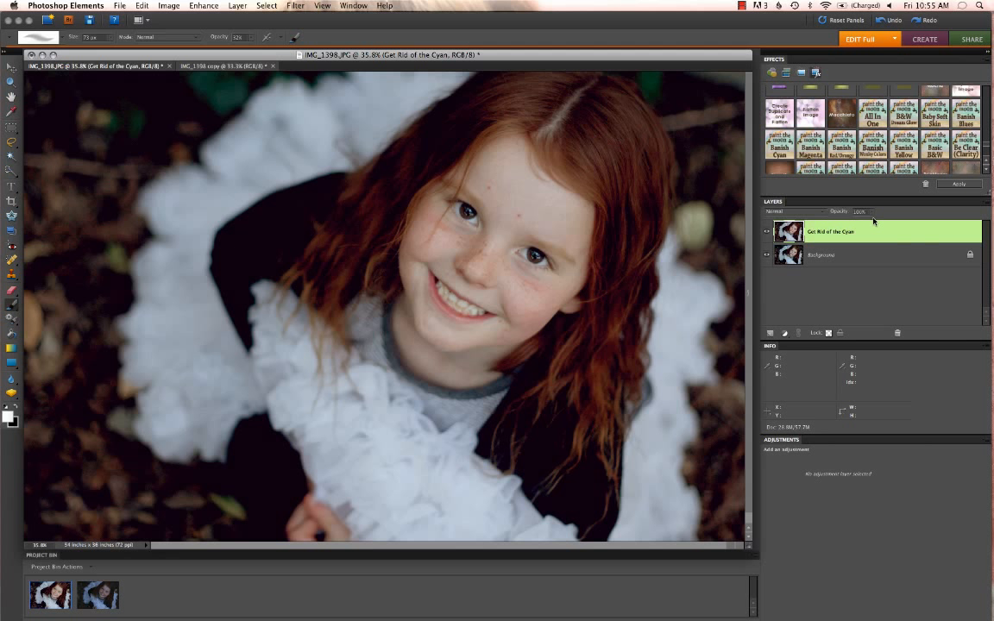
{"action": "right_click", "coordinate": [861, 247]}
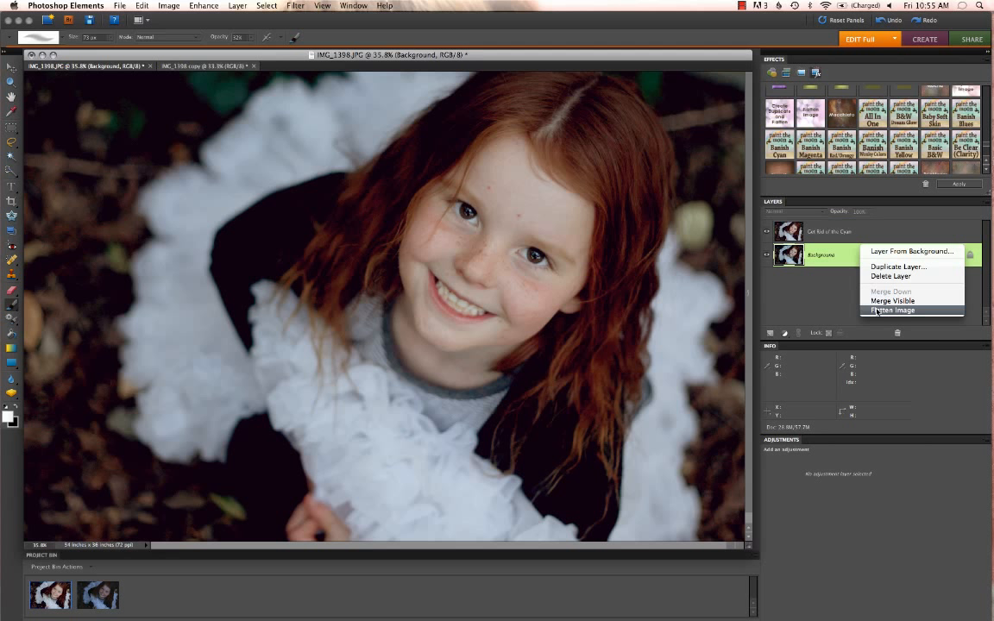
{"action": "left_click", "coordinate": [877, 310]}
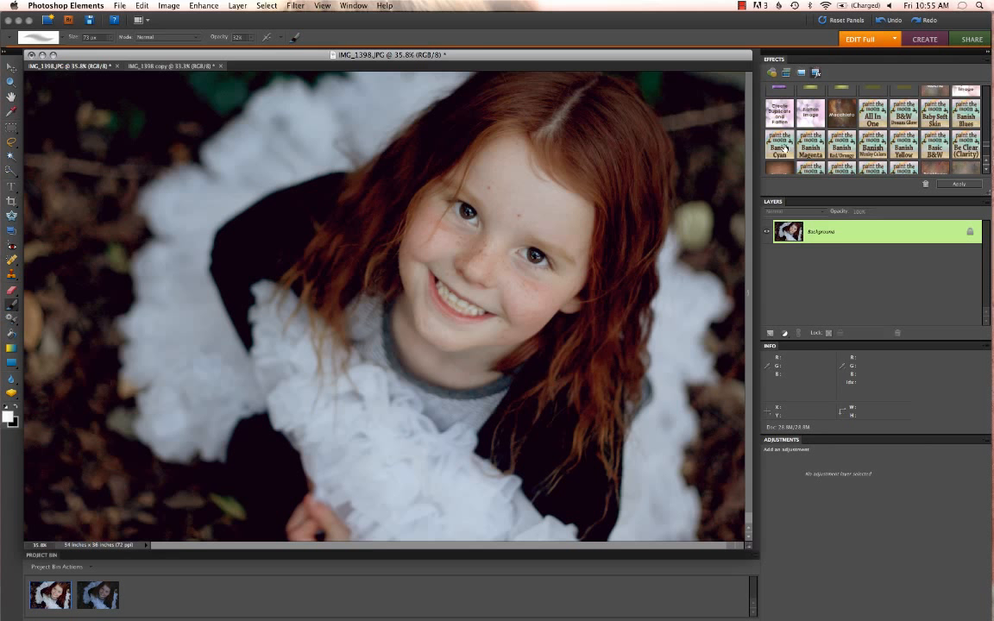
- Run the Banish Cyan action once more and flatten the image with its layer at reduced opacity
{"action": "key", "text": "super+z"}
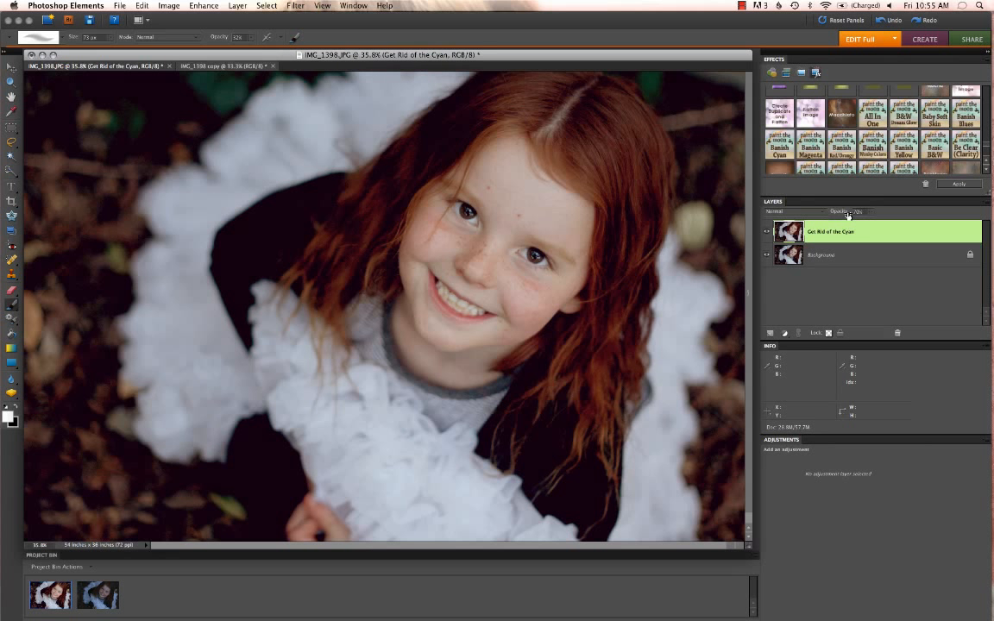
{"action": "left_click_drag", "start_coordinate": [846, 214], "coordinate": [833, 217]}
{"action": "right_click", "coordinate": [840, 254]}
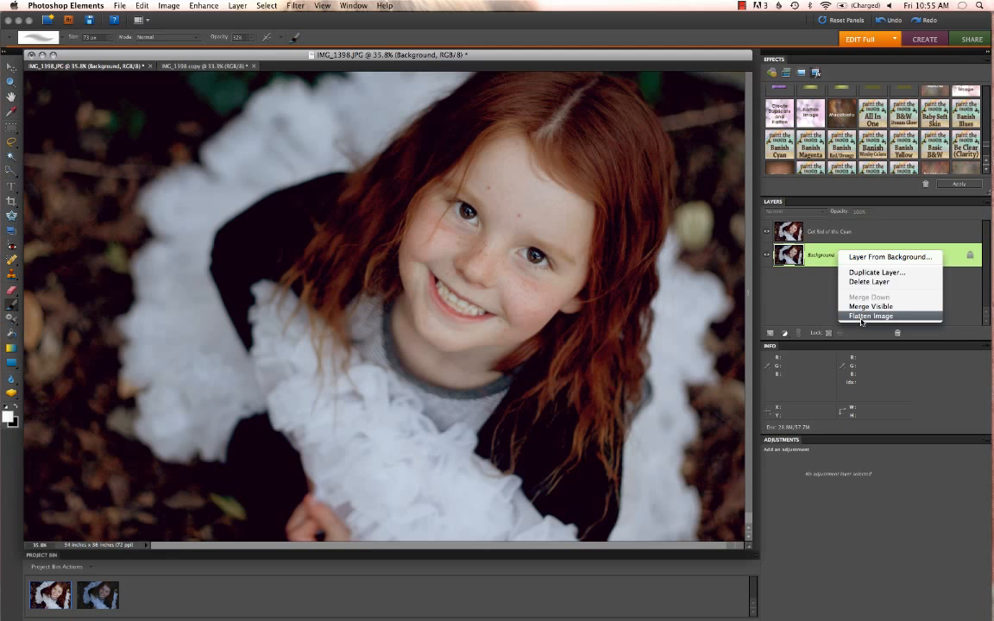
{"action": "left_click", "coordinate": [861, 317]}
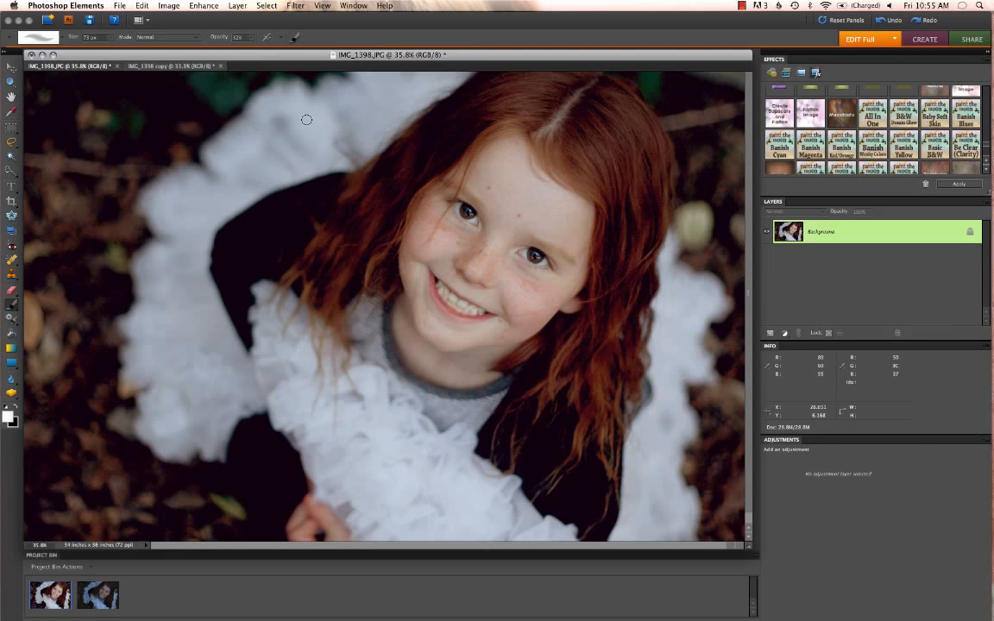
- Compare the edited photo with the unedited IMG_1398 copy
{"action": "left_click", "coordinate": [147, 69]}
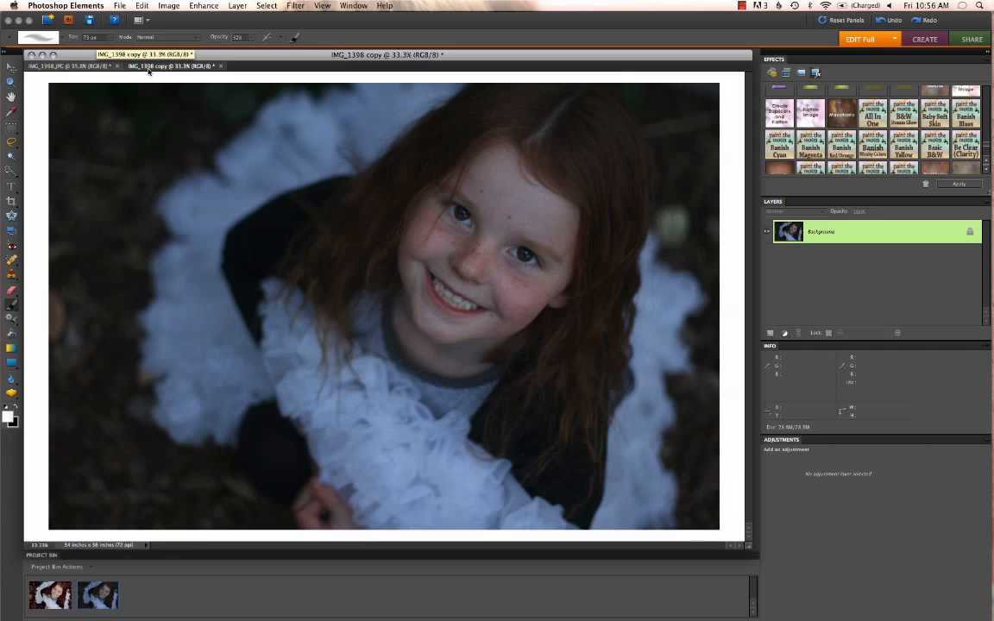
{"action": "left_click", "coordinate": [95, 67]}
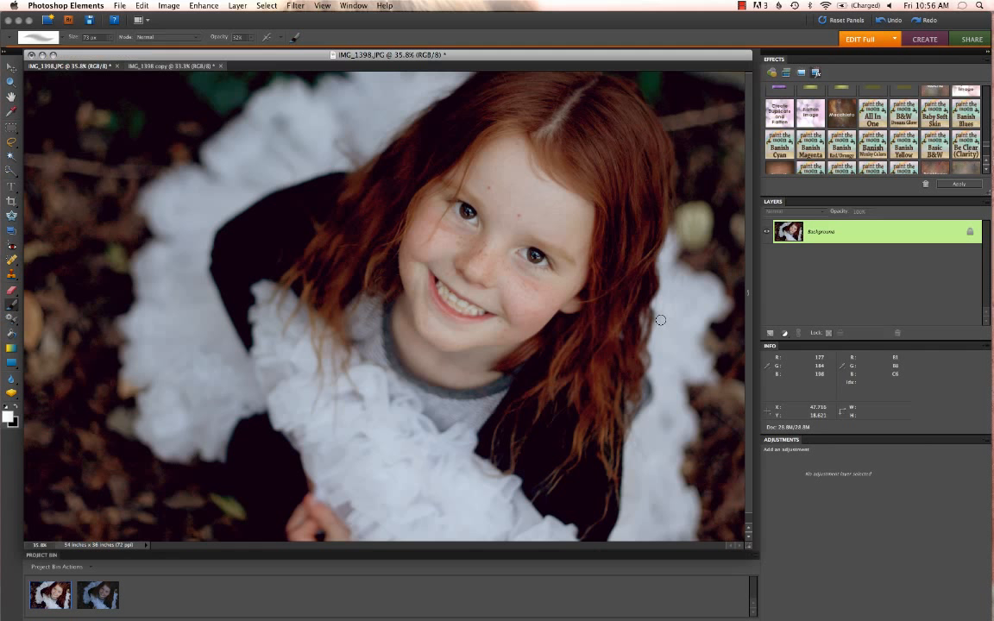
- Run the Be Clear (Clarity) action on the edited photo and continue past its instruction message
{"action": "scroll", "coordinate": [889, 154], "scroll_direction": "down", "scroll_amount": 10}
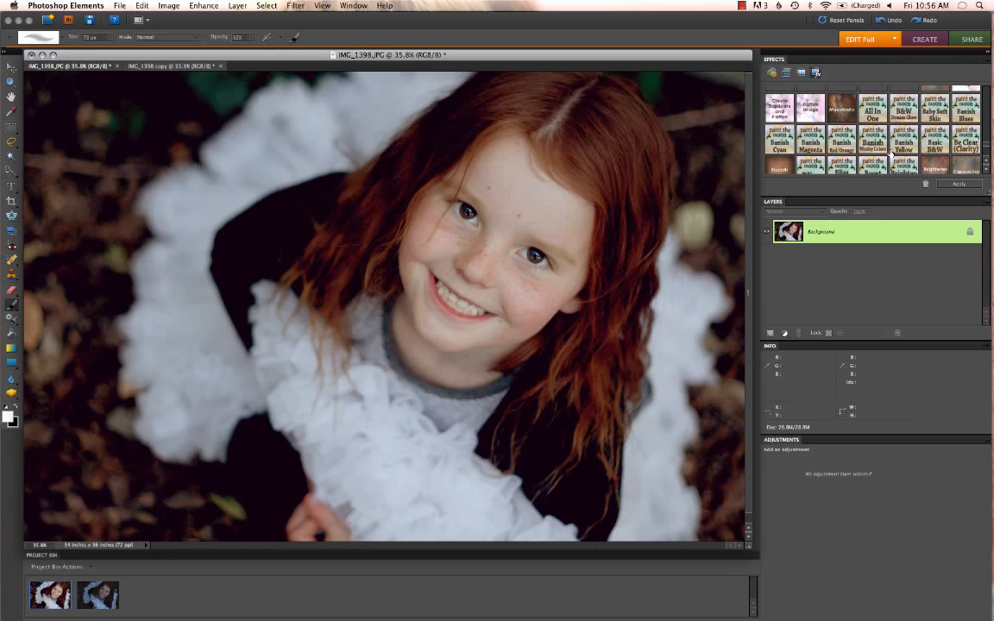
{"action": "scroll", "coordinate": [890, 149], "scroll_direction": "down", "scroll_amount": 4}
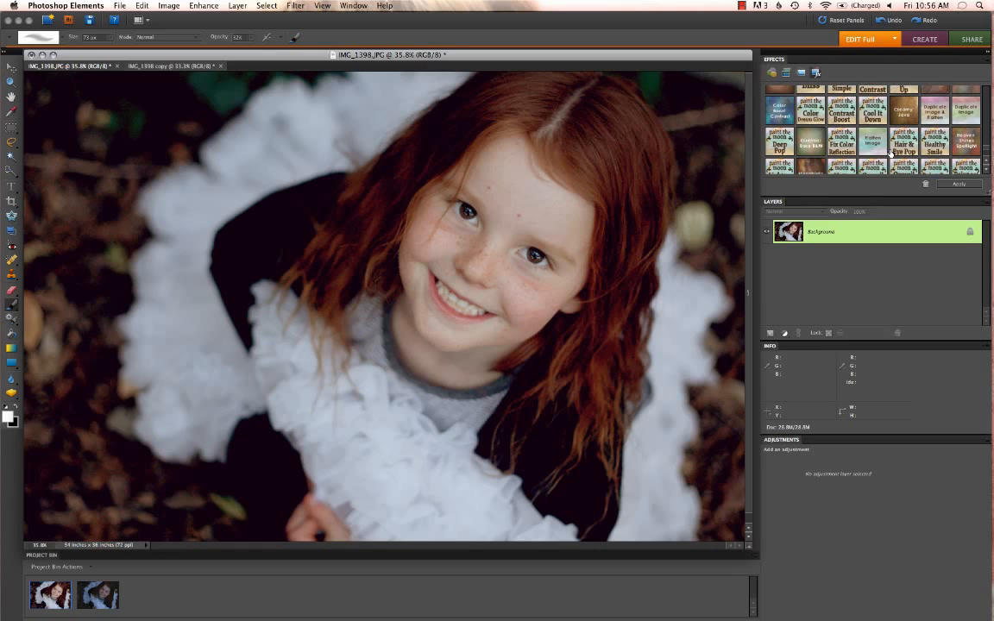
{"action": "scroll", "coordinate": [882, 136], "scroll_direction": "down", "scroll_amount": 2}
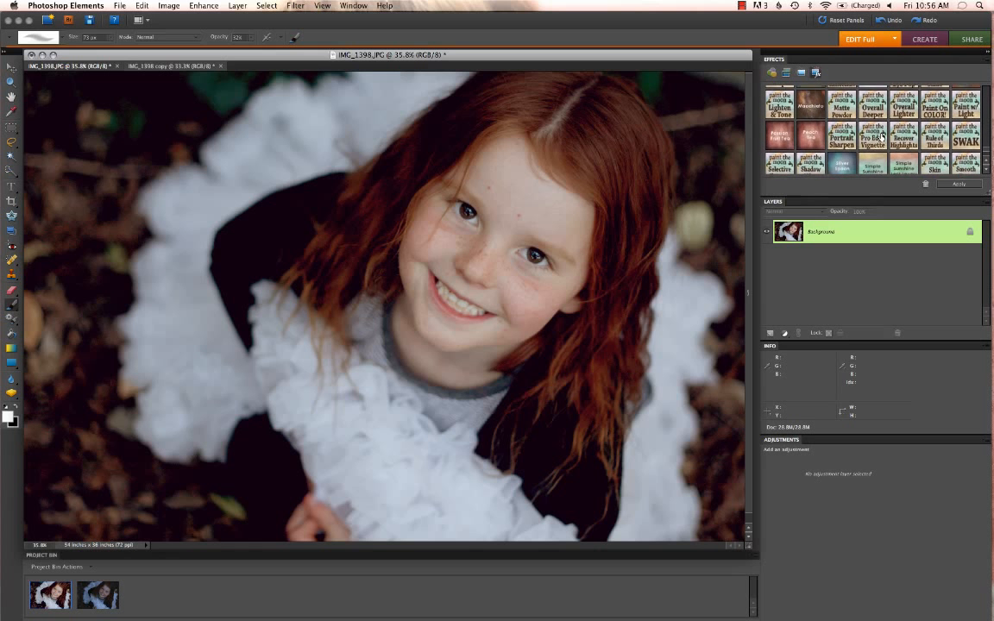
{"action": "scroll", "coordinate": [881, 137], "scroll_direction": "up", "scroll_amount": 4}
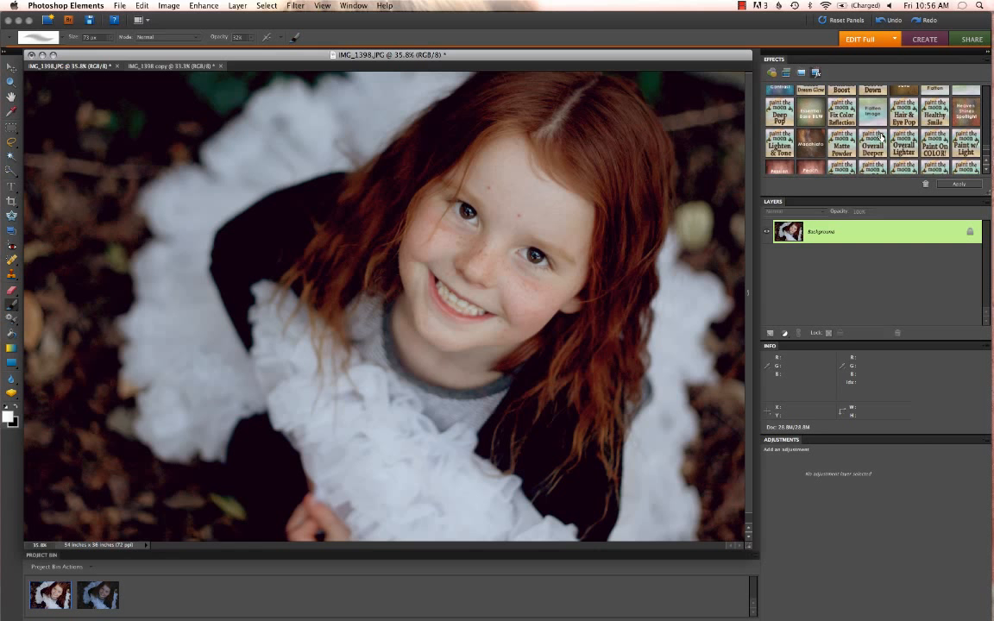
{"action": "scroll", "coordinate": [881, 137], "scroll_direction": "up", "scroll_amount": 4}
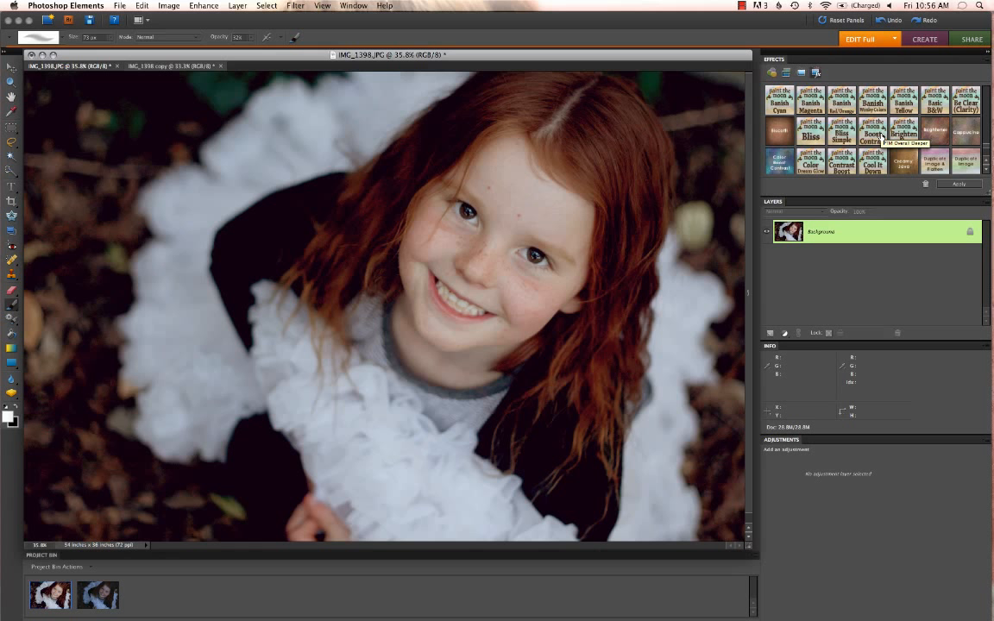
{"action": "double_click", "coordinate": [966, 97]}
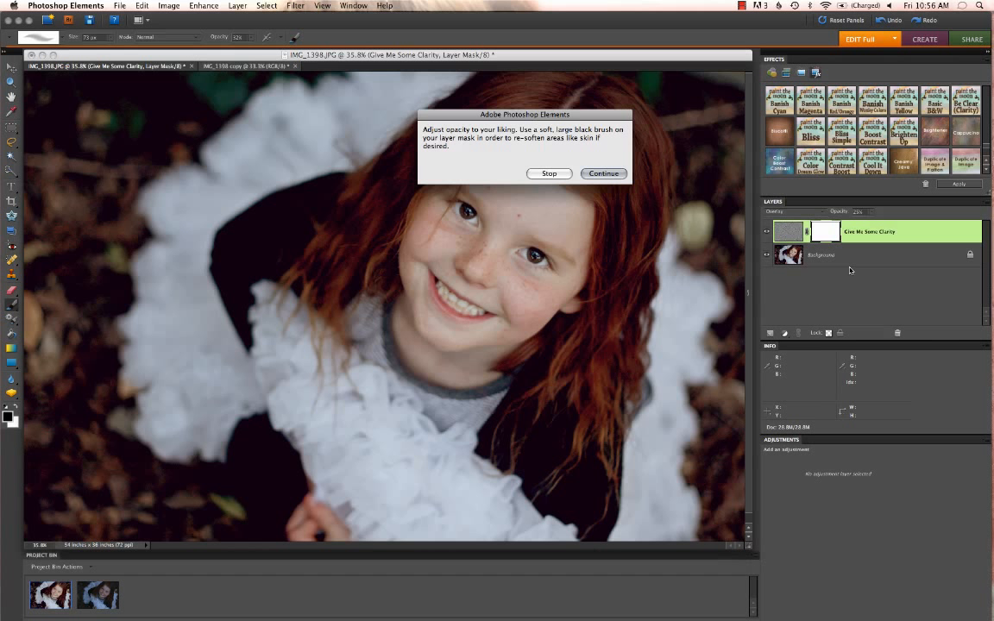
{"action": "left_click", "coordinate": [601, 176]}
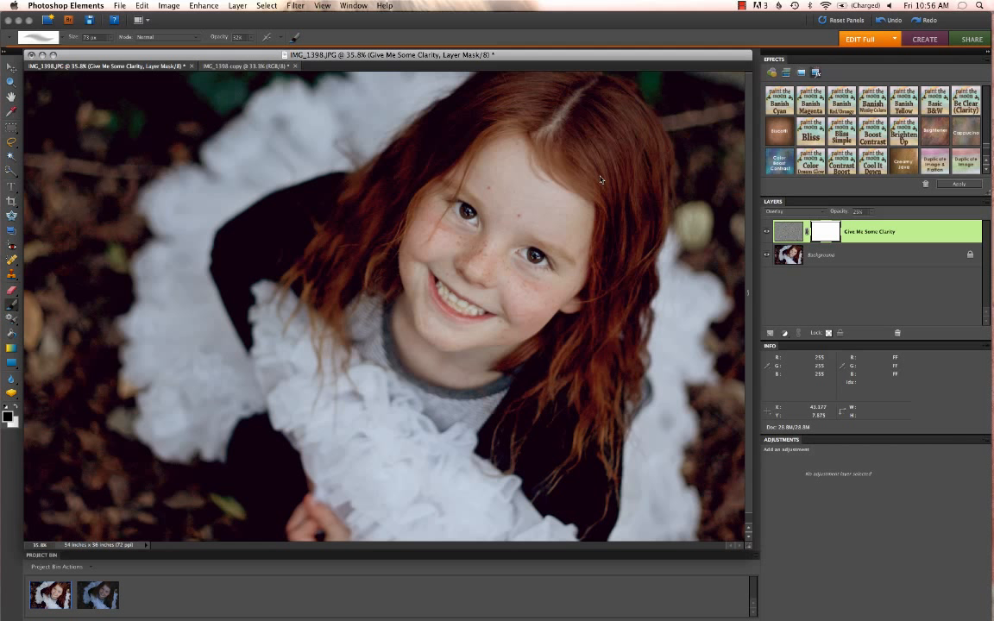
- Flatten the image with its clarity layer and run the Hair & Eye Pop action, continuing past its instruction message
{"action": "right_click", "coordinate": [826, 258]}
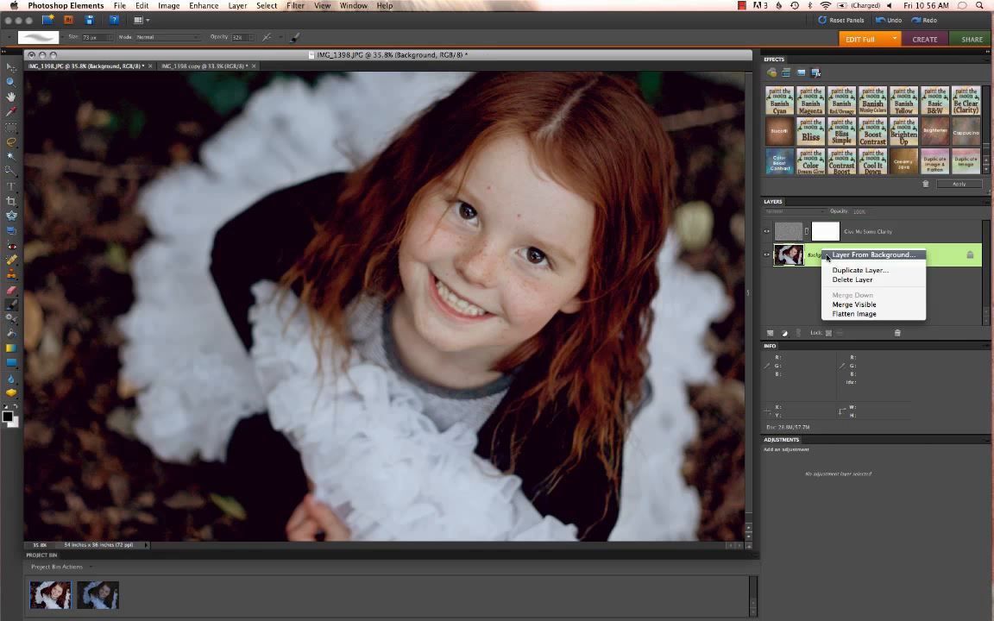
{"action": "left_click", "coordinate": [840, 314]}
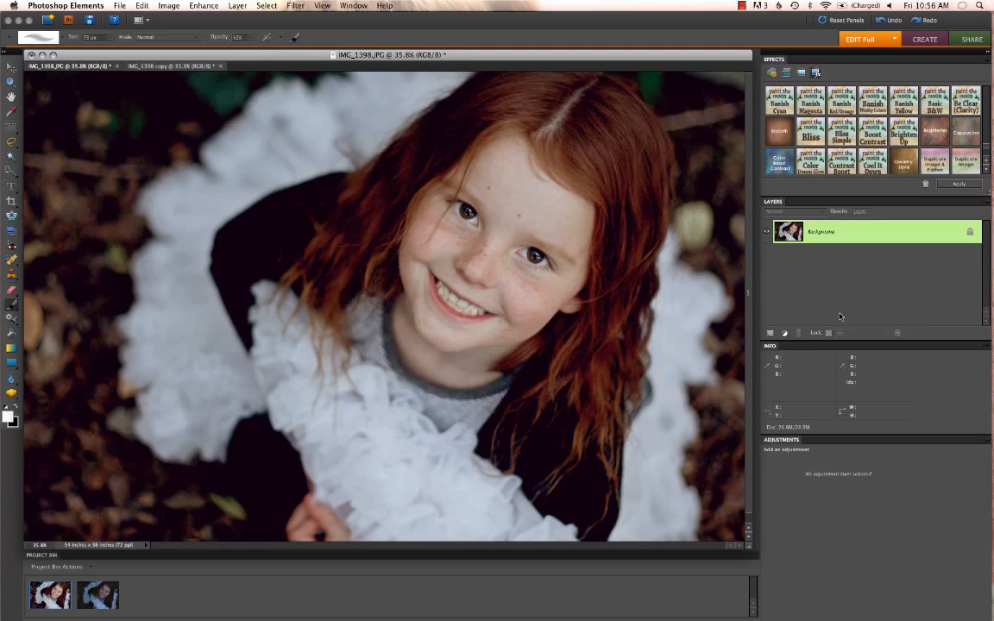
{"action": "scroll", "coordinate": [852, 161], "scroll_direction": "down", "scroll_amount": 3}
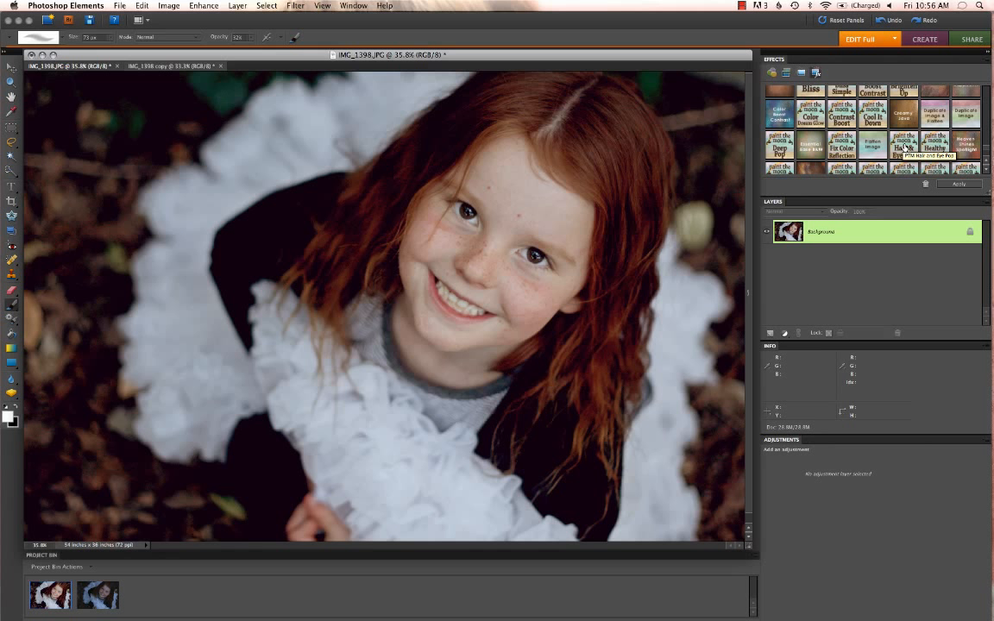
{"action": "double_click", "coordinate": [904, 148]}
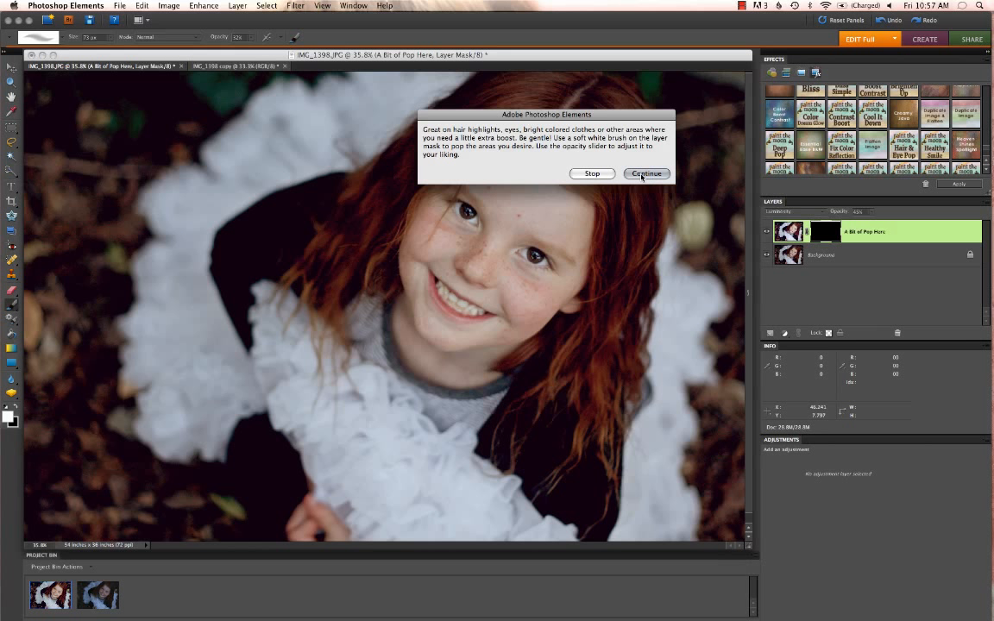
{"action": "left_click", "coordinate": [642, 174]}
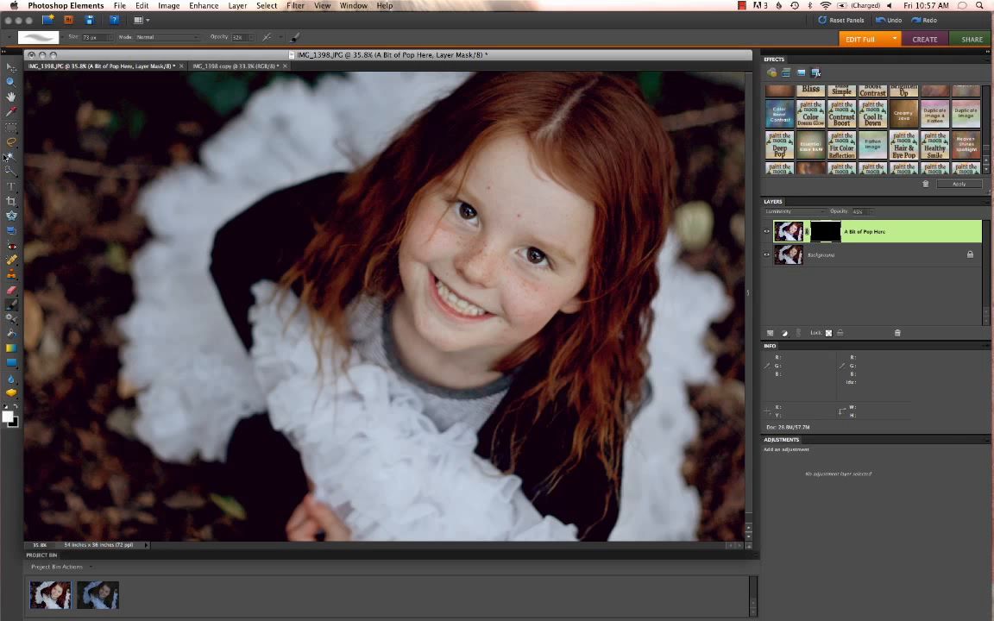
- Enlarge the brush, set it to 100% opacity, raise the A Bit of Pop Here layer to 72%, and paint its mask over the hair right of the face
{"action": "left_click", "coordinate": [94, 39]}
{"action": "left_click_drag", "start_coordinate": [96, 43], "coordinate": [72, 41]}
{"action": "left_click_drag", "start_coordinate": [101, 39], "coordinate": [184, 46]}
{"action": "left_click_drag", "start_coordinate": [624, 256], "coordinate": [609, 345]}
{"action": "left_click_drag", "start_coordinate": [838, 214], "coordinate": [853, 216]}
{"action": "mouse_move", "coordinate": [213, 41]}
{"action": "left_mouse_down"}
{"action": "mouse_move", "coordinate": [202, 42]}
{"action": "mouse_move", "coordinate": [231, 42]}
{"action": "left_mouse_up"}
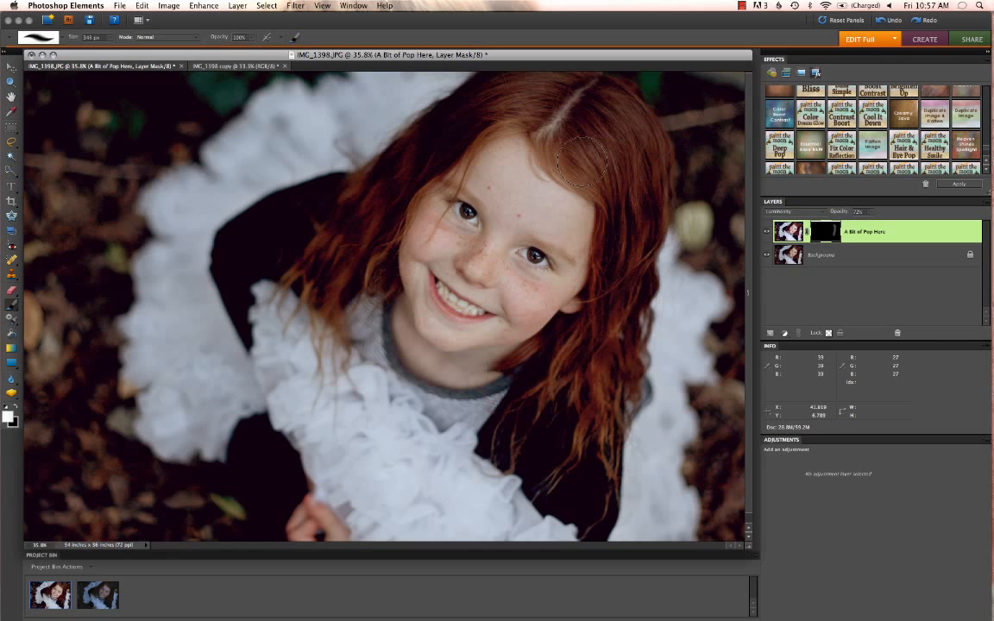
{"action": "mouse_move", "coordinate": [590, 162]}
{"action": "left_mouse_down"}
{"action": "mouse_move", "coordinate": [616, 164]}
{"action": "mouse_move", "coordinate": [597, 444]}
{"action": "left_mouse_up"}
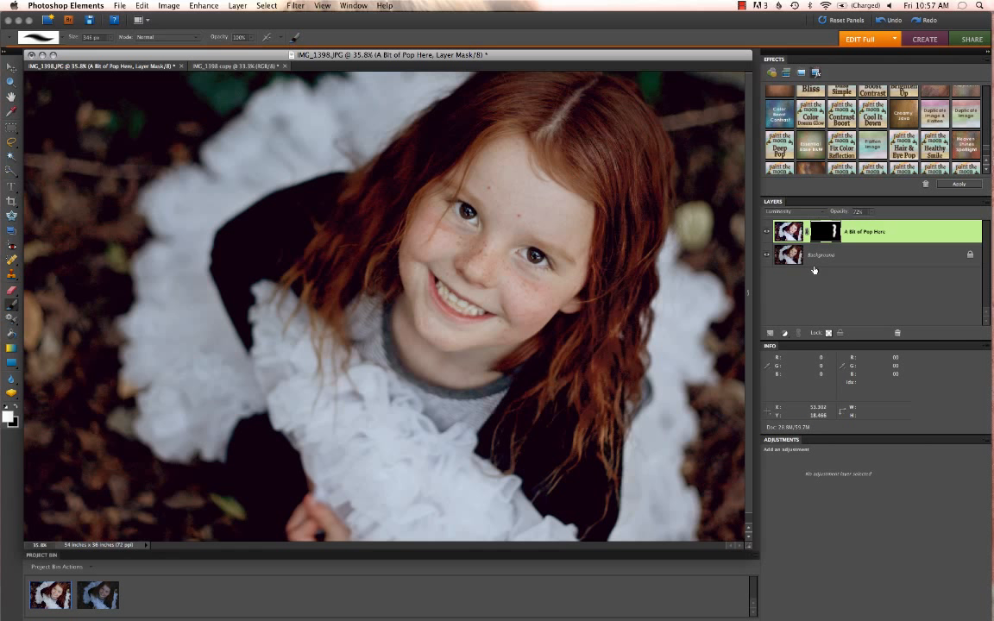
- Raise the A Bit of Pop Here layer to 100% opacity and paint its mask over the remaining hair around the face
{"action": "left_click", "coordinate": [859, 212]}
{"action": "mouse_move", "coordinate": [414, 112]}
{"action": "left_mouse_down"}
{"action": "mouse_move", "coordinate": [361, 144]}
{"action": "mouse_move", "coordinate": [283, 232]}
{"action": "mouse_move", "coordinate": [278, 255]}
{"action": "left_mouse_up"}
{"action": "mouse_move", "coordinate": [457, 108]}
{"action": "left_mouse_down"}
{"action": "mouse_move", "coordinate": [499, 98]}
{"action": "mouse_move", "coordinate": [609, 125]}
{"action": "mouse_move", "coordinate": [550, 354]}
{"action": "left_mouse_up"}
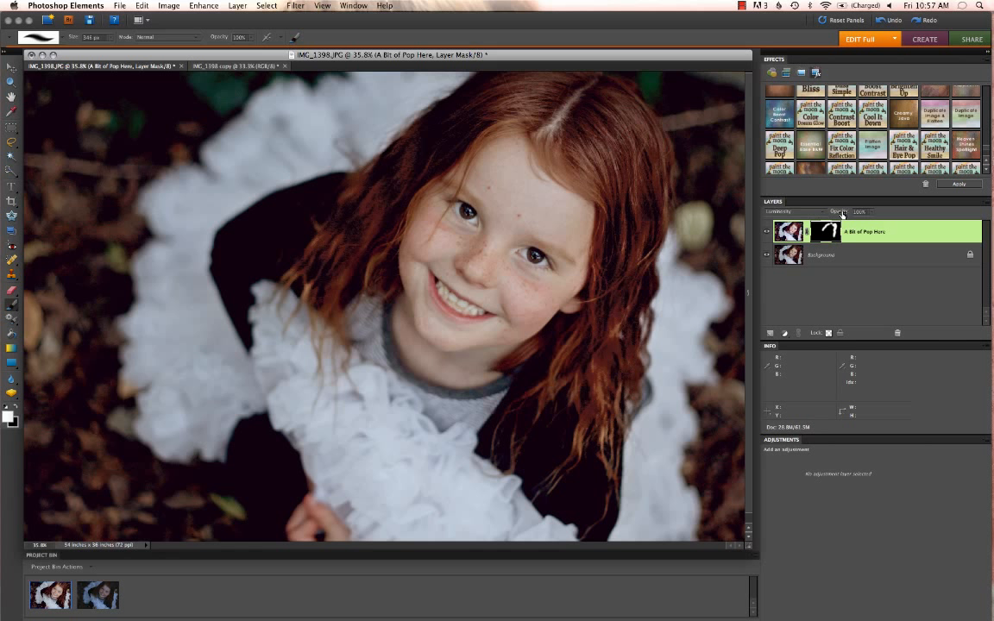
- Lower the opacity of the A Bit of Pop Here layer and flatten the image
{"action": "left_click_drag", "start_coordinate": [841, 214], "coordinate": [817, 220]}
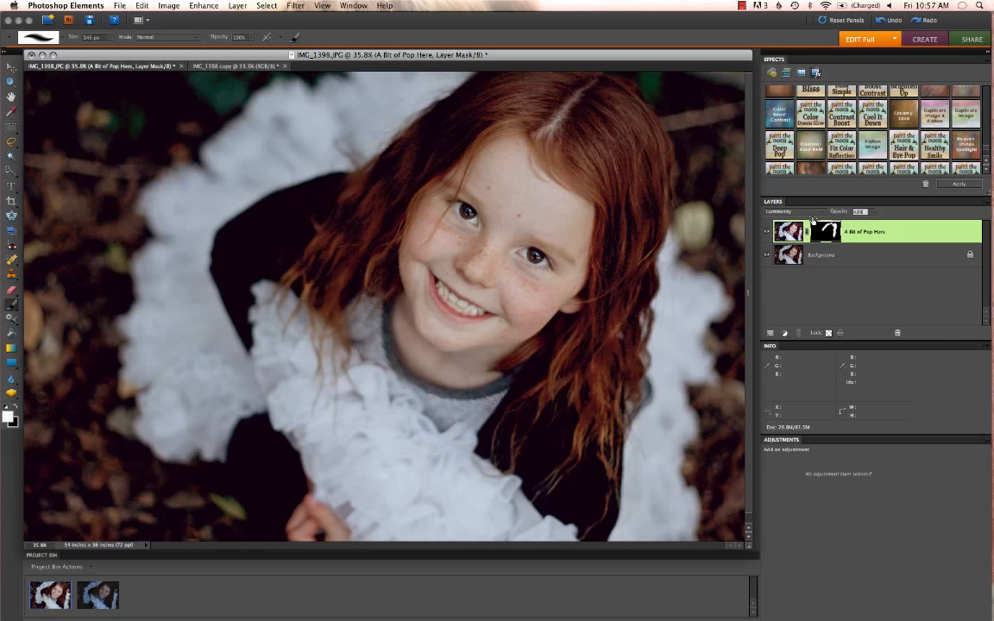
{"action": "right_click", "coordinate": [815, 251]}
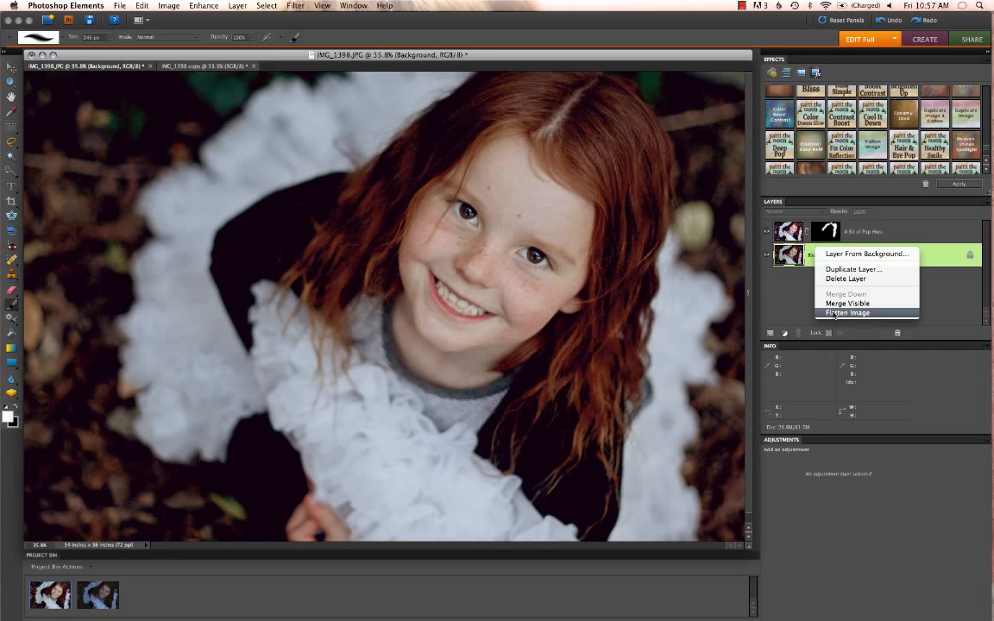
{"action": "left_click", "coordinate": [836, 235]}
{"action": "right_click", "coordinate": [833, 265]}
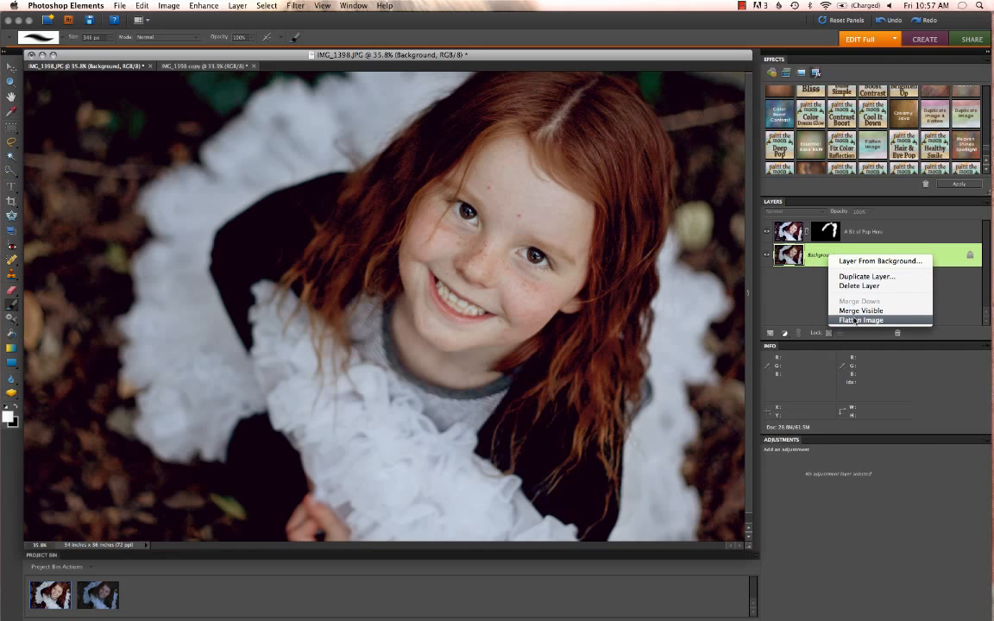
{"action": "left_click", "coordinate": [853, 319]}
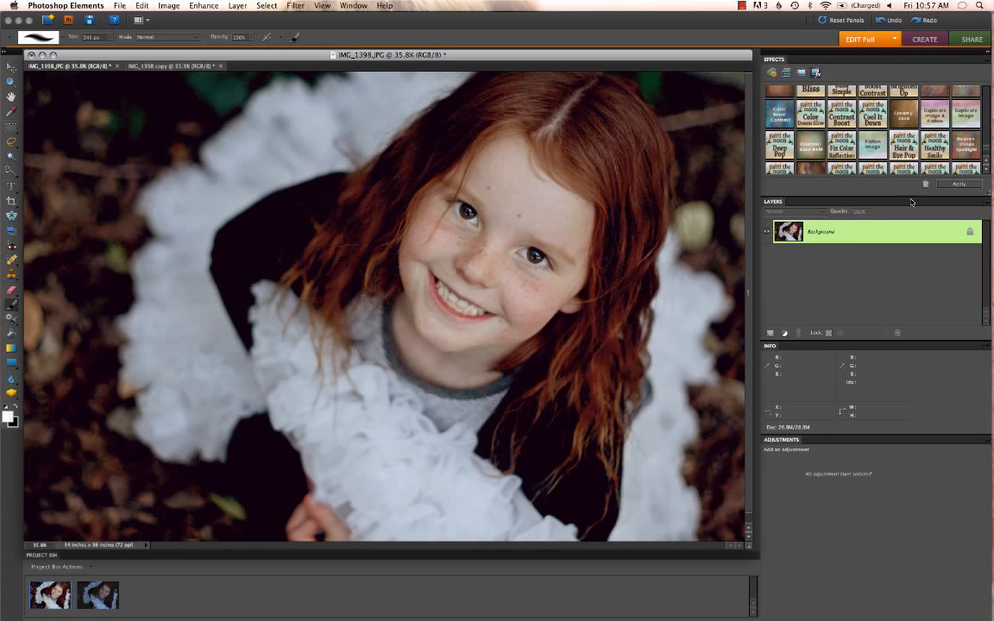
- Find the Shadow Lifter action among the Paint the Moon effects and run it, continuing past its instruction message
{"action": "scroll", "coordinate": [862, 120], "scroll_direction": "down", "scroll_amount": 10}
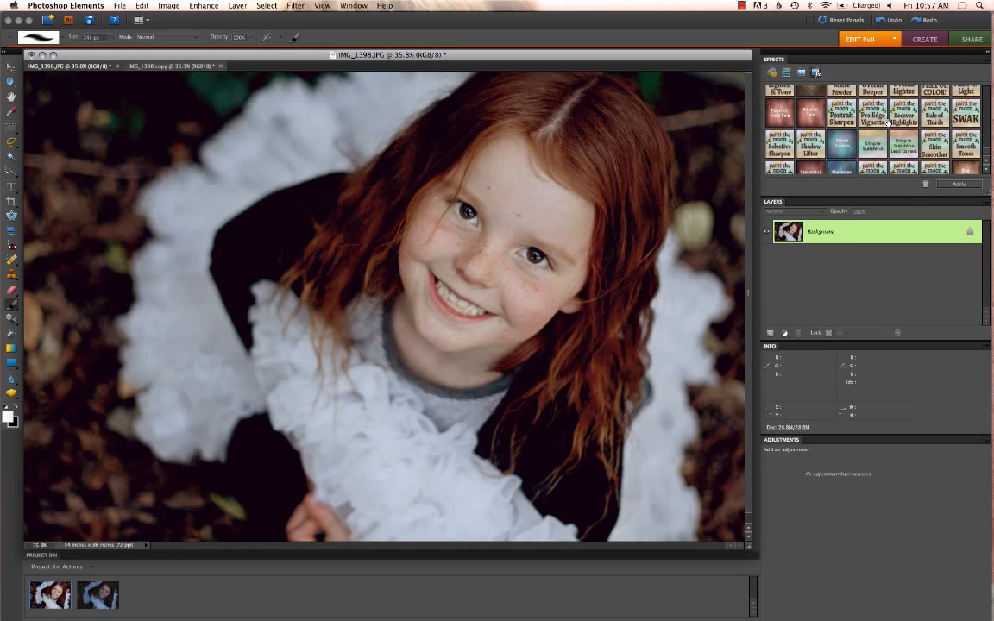
{"action": "scroll", "coordinate": [887, 121], "scroll_direction": "down", "scroll_amount": 3}
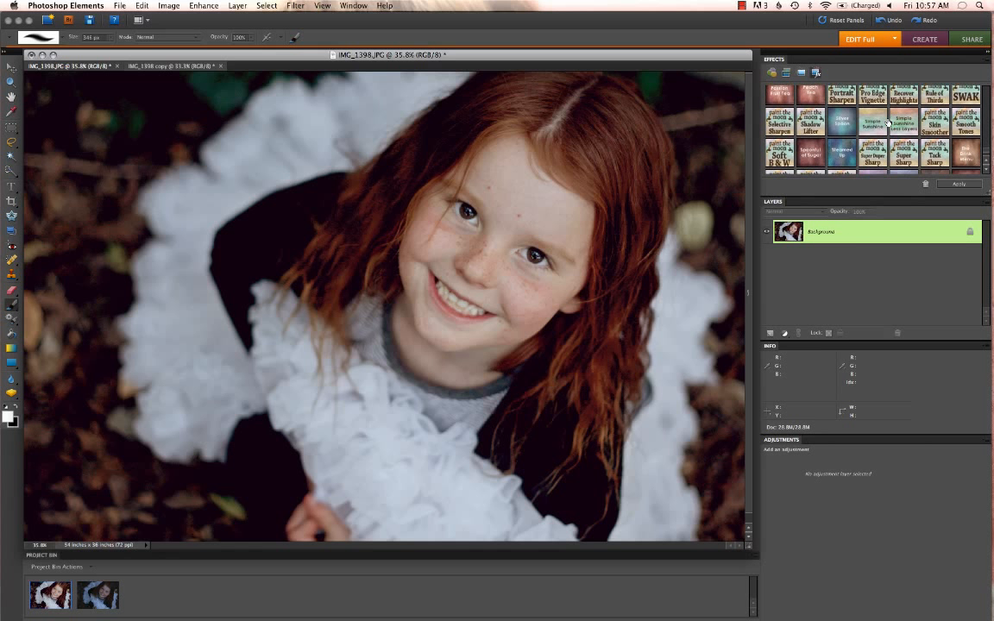
{"action": "scroll", "coordinate": [887, 122], "scroll_direction": "down", "scroll_amount": 1}
{"action": "scroll", "coordinate": [887, 123], "scroll_direction": "down", "scroll_amount": 3}
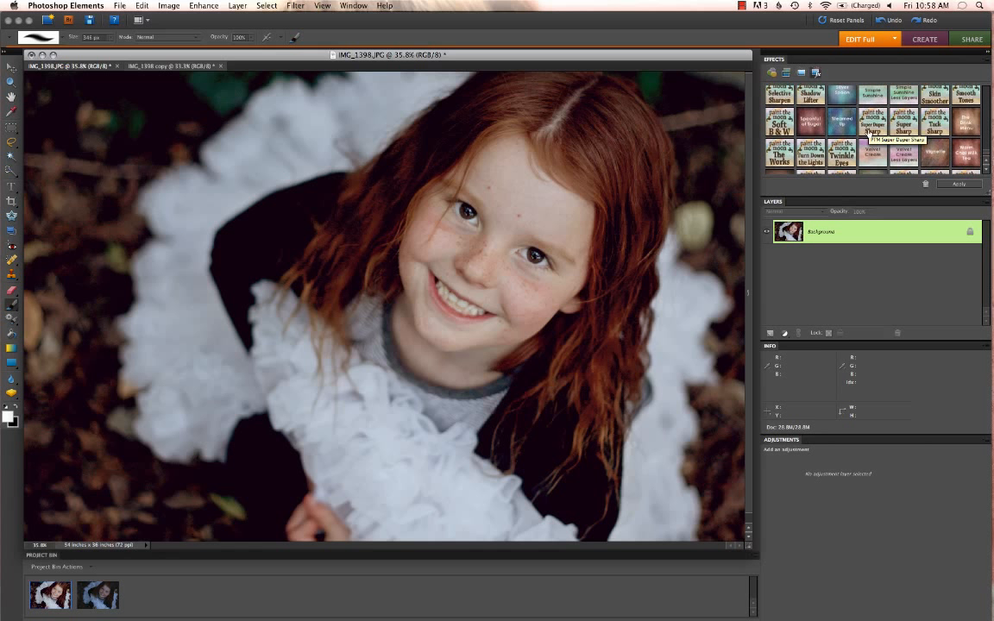
{"action": "scroll", "coordinate": [871, 131], "scroll_direction": "down", "scroll_amount": 3}
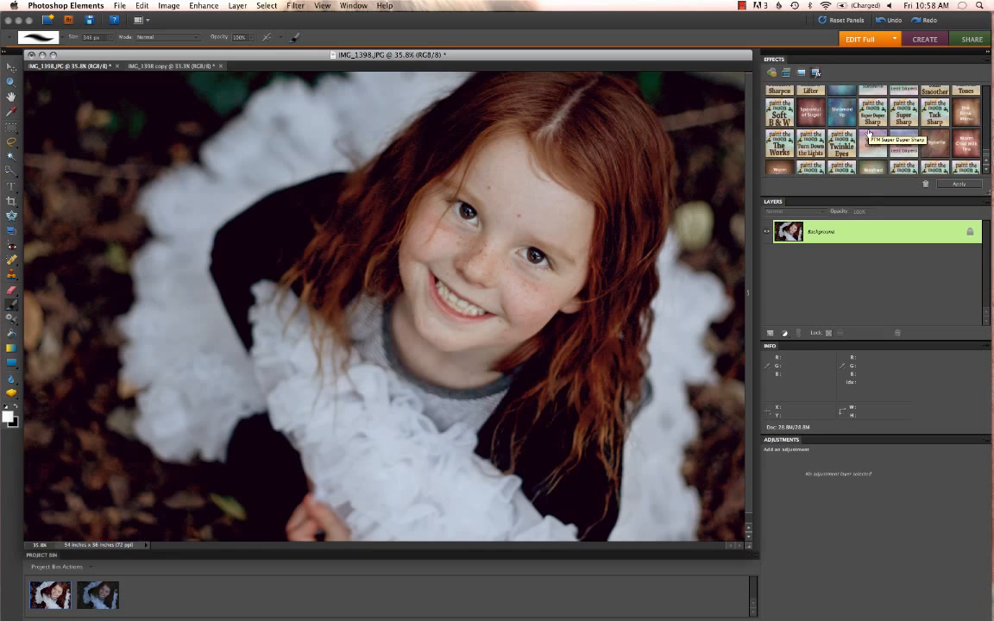
{"action": "scroll", "coordinate": [869, 131], "scroll_direction": "up", "scroll_amount": 1}
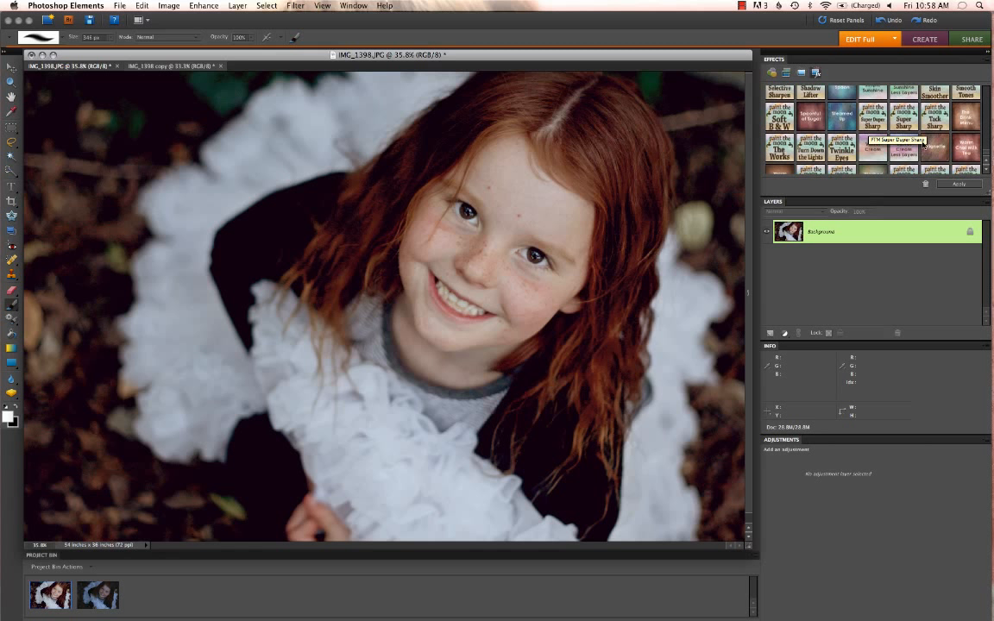
{"action": "scroll", "coordinate": [932, 149], "scroll_direction": "up", "scroll_amount": 2}
{"action": "scroll", "coordinate": [932, 151], "scroll_direction": "up", "scroll_amount": 1}
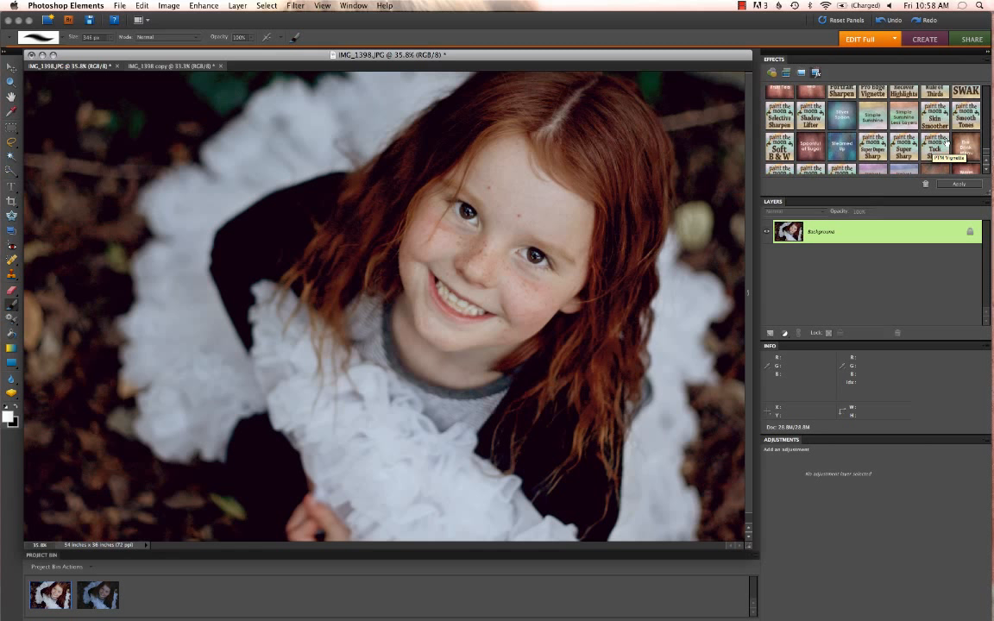
{"action": "double_click", "coordinate": [810, 117]}
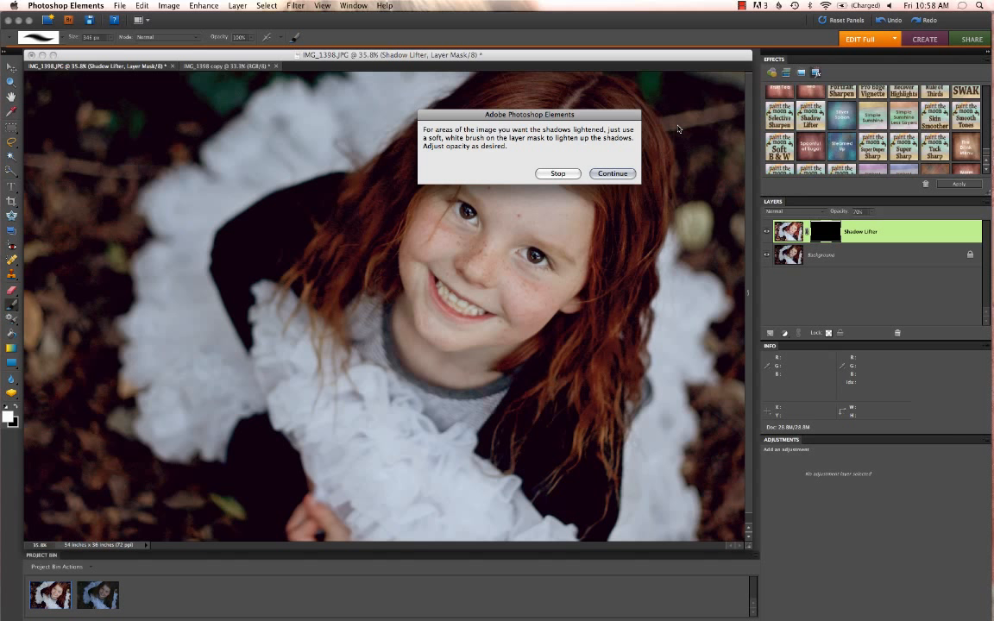
{"action": "left_click", "coordinate": [612, 174]}
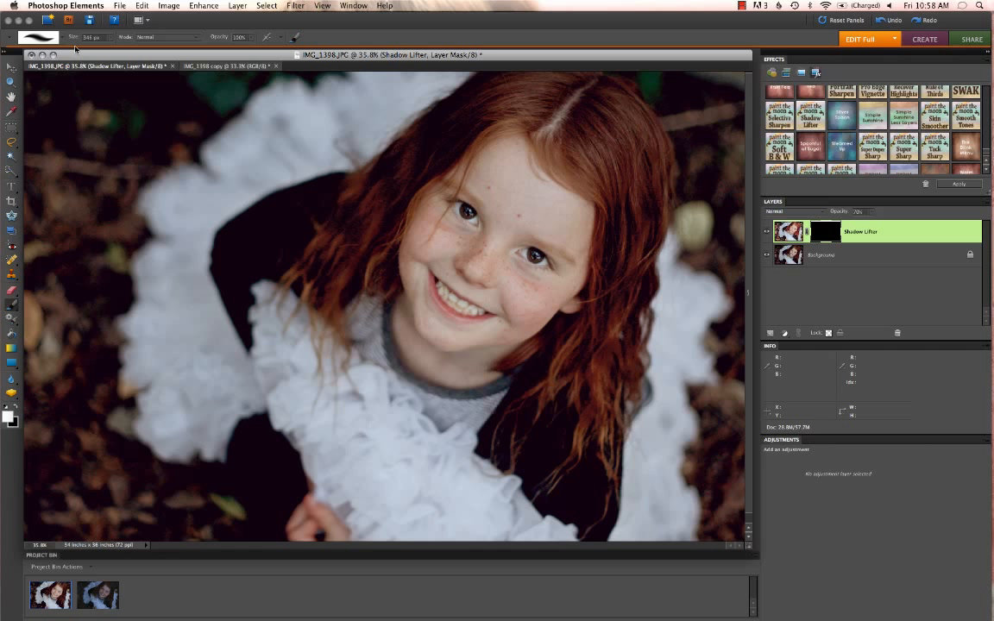
- Paint the Shadow Lifter mask over the dark leafy background with a larger white brush, and reduce the brush opacity for subtler lightening
{"action": "left_click_drag", "start_coordinate": [70, 38], "coordinate": [159, 38]}
{"action": "mouse_move", "coordinate": [168, 104]}
{"action": "left_mouse_down"}
{"action": "mouse_move", "coordinate": [82, 203]}
{"action": "mouse_move", "coordinate": [47, 267]}
{"action": "mouse_move", "coordinate": [66, 414]}
{"action": "mouse_move", "coordinate": [162, 520]}
{"action": "mouse_move", "coordinate": [233, 445]}
{"action": "mouse_move", "coordinate": [230, 423]}
{"action": "left_mouse_up"}
{"action": "mouse_move", "coordinate": [687, 498]}
{"action": "left_mouse_down"}
{"action": "mouse_move", "coordinate": [746, 297]}
{"action": "mouse_move", "coordinate": [637, 179]}
{"action": "mouse_move", "coordinate": [639, 119]}
{"action": "mouse_move", "coordinate": [590, 86]}
{"action": "left_mouse_up"}
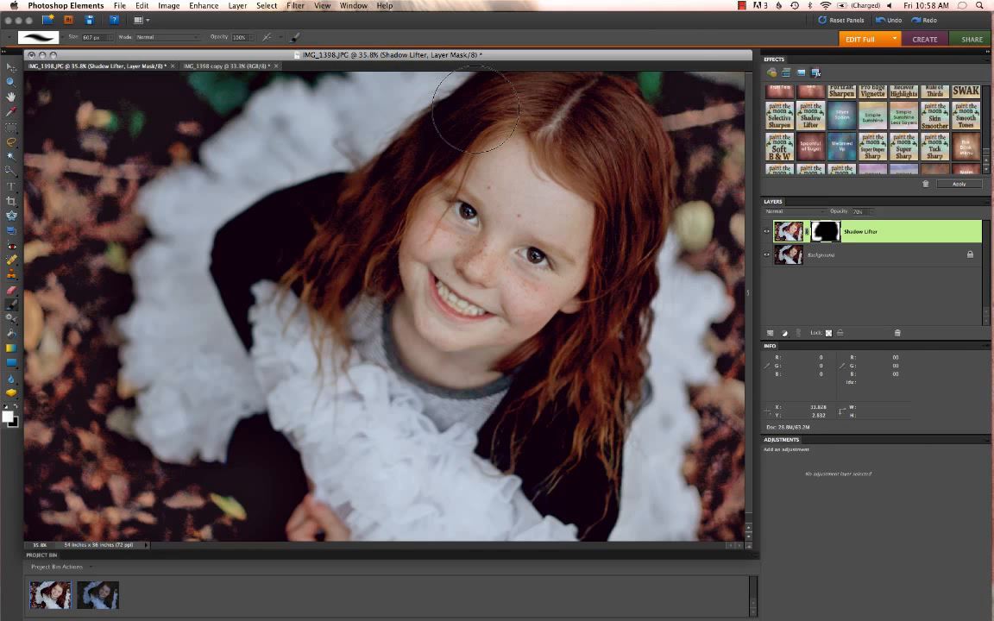
{"action": "left_click_drag", "start_coordinate": [223, 40], "coordinate": [188, 41]}
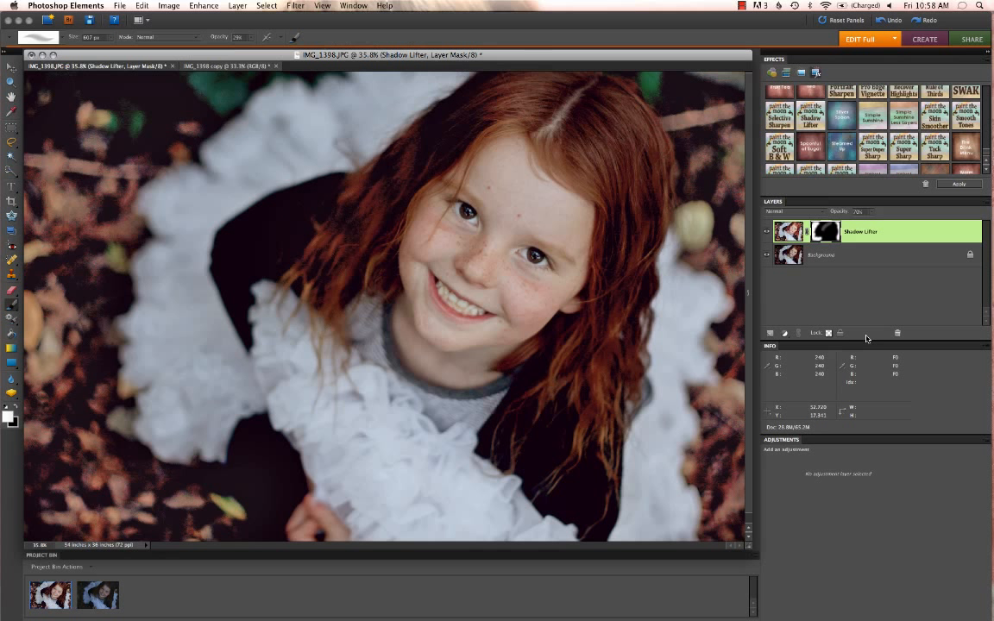
- Set the Shadow Lifter layer to 40% opacity, compare the photo with and without it, and flatten the image
{"action": "left_click_drag", "start_coordinate": [847, 214], "coordinate": [835, 216]}
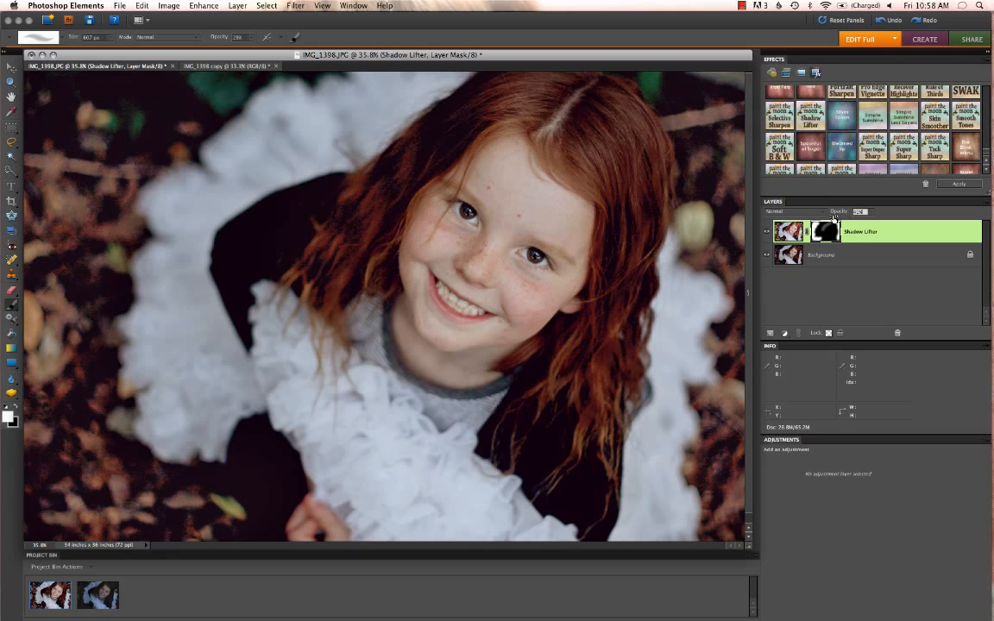
{"action": "left_click", "coordinate": [767, 233]}
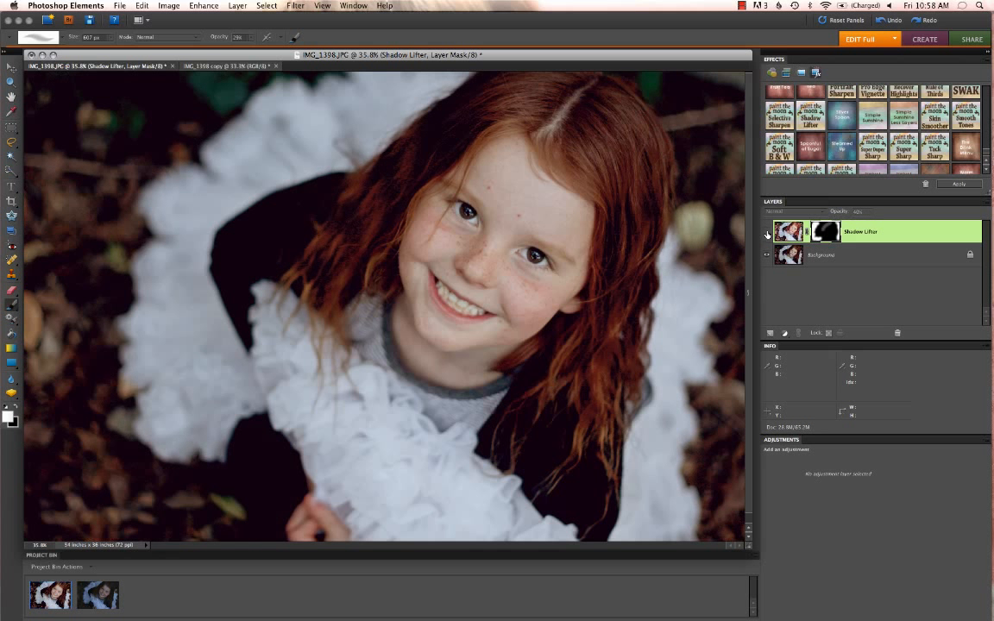
{"action": "left_click", "coordinate": [767, 233]}
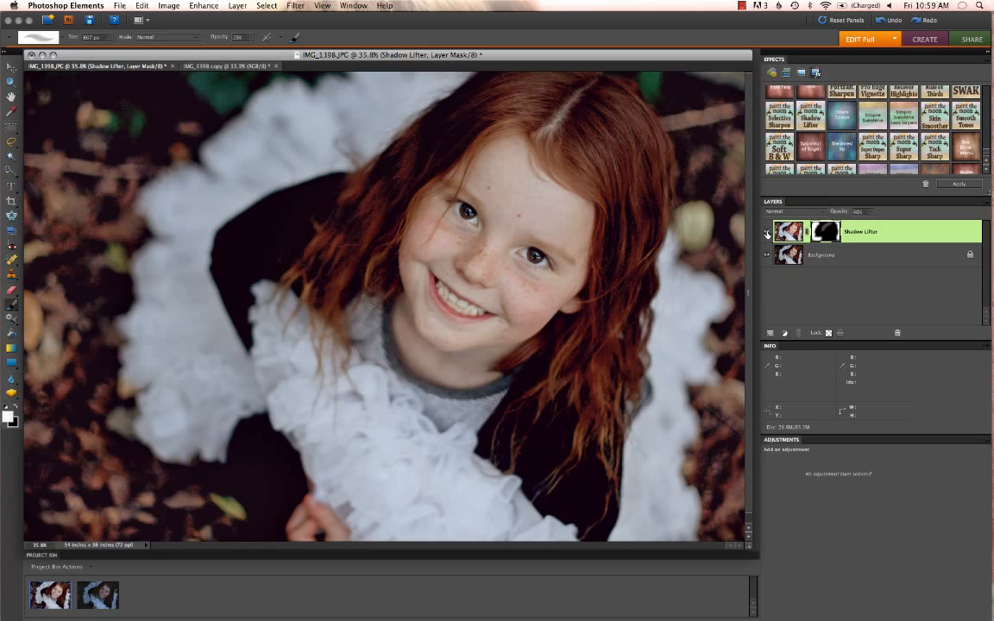
{"action": "right_click", "coordinate": [821, 259]}
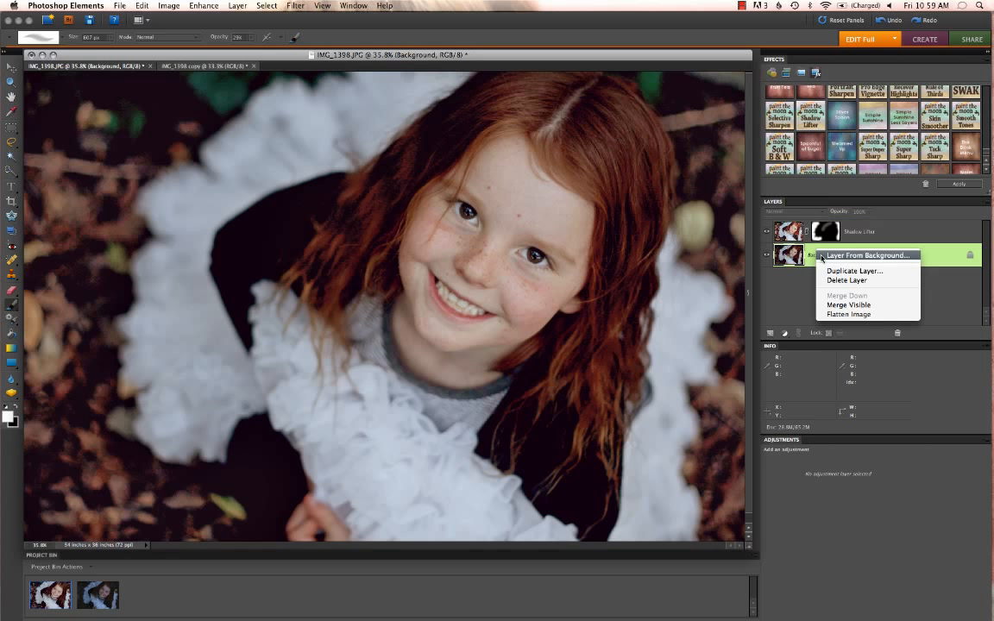
{"action": "left_click", "coordinate": [832, 318]}
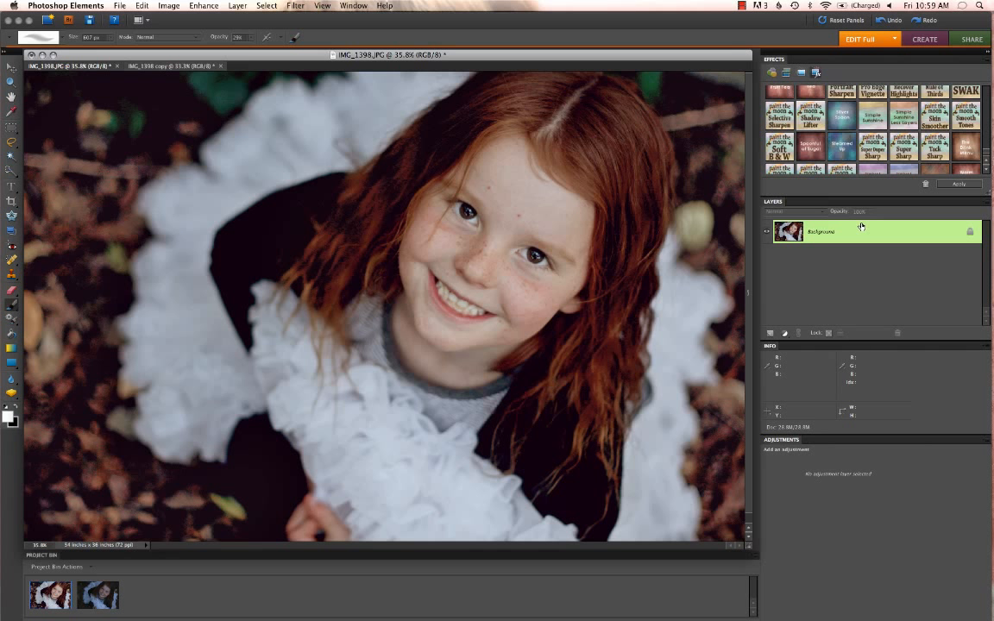
- Run the Twinkle Eyes action on the flattened photo
{"action": "scroll", "coordinate": [854, 133], "scroll_direction": "down", "scroll_amount": 2}
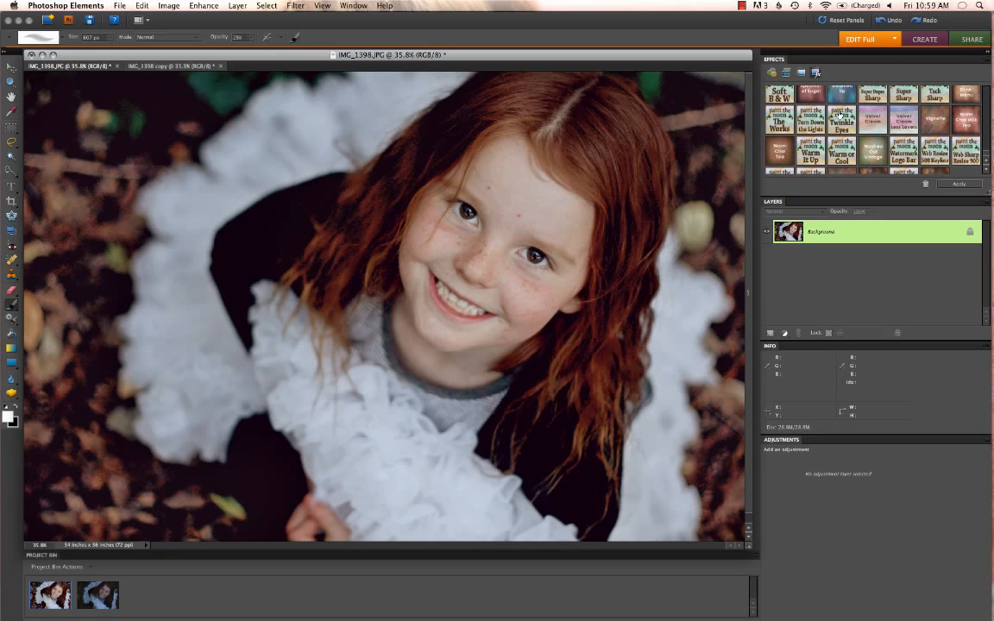
{"action": "double_click", "coordinate": [837, 109]}
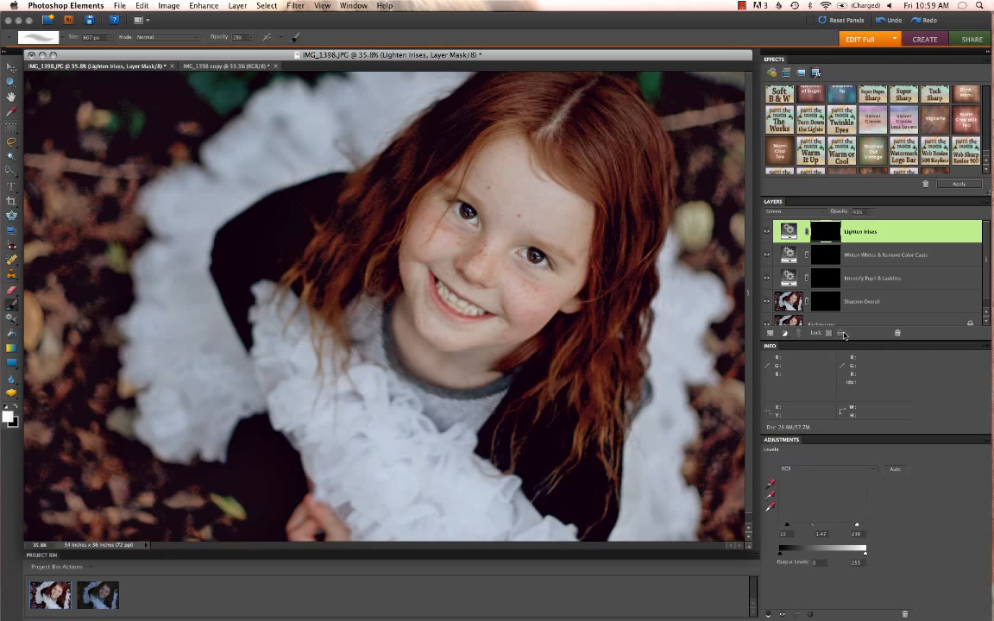
- Set the brush to 45 px at 100% opacity and paint both irises on the Lighten Irises layer mask
{"action": "key", "text": "z"}
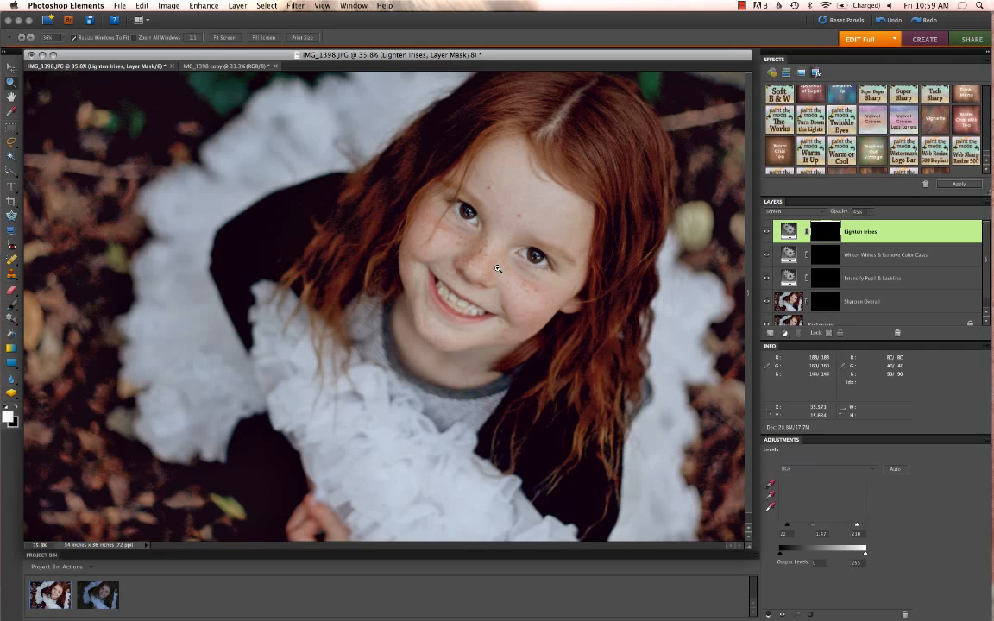
{"action": "left_click_drag", "start_coordinate": [335, 105], "coordinate": [683, 406]}
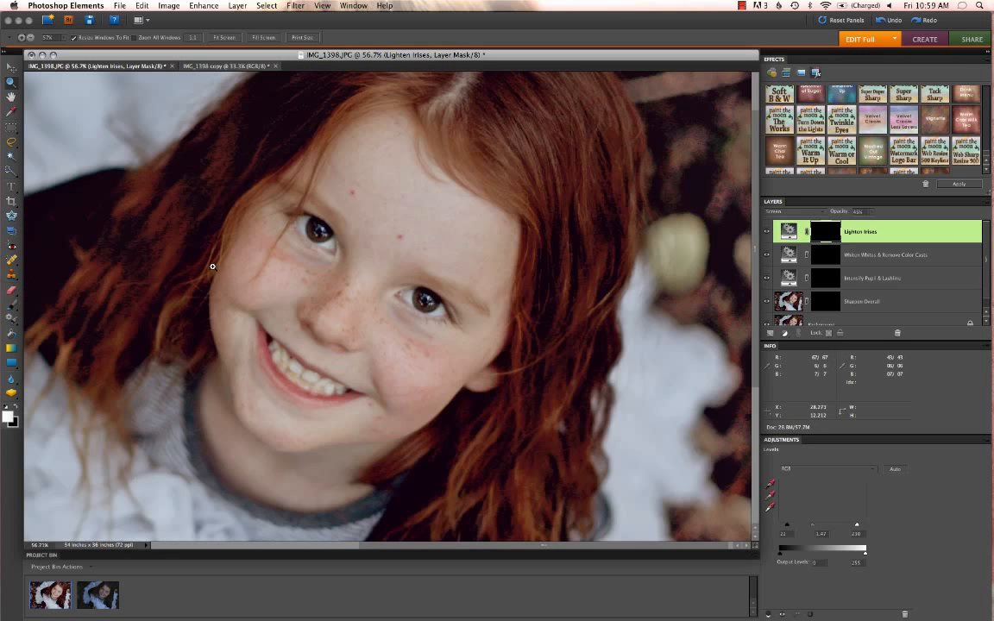
{"action": "left_click", "coordinate": [12, 304]}
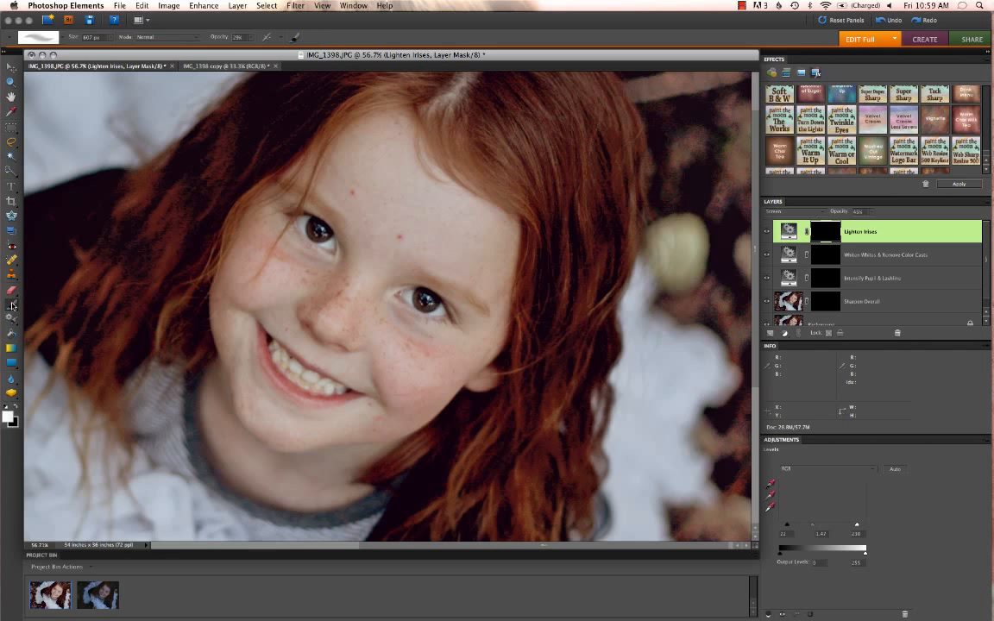
{"action": "left_click_drag", "start_coordinate": [76, 41], "coordinate": [2, 38]}
{"action": "left_click", "coordinate": [84, 38]}
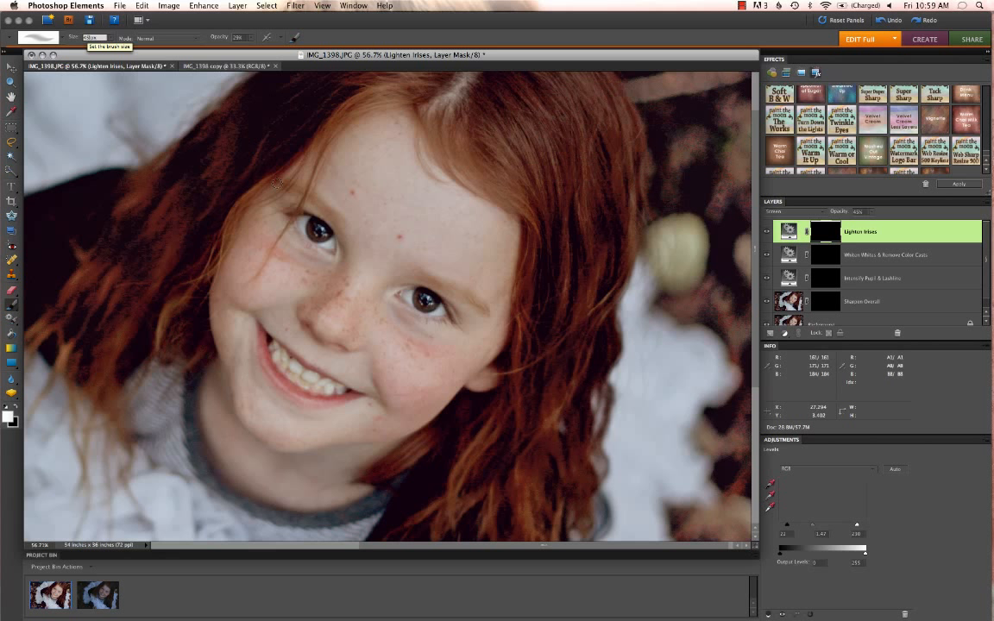
{"action": "type", "text": "45"}
{"action": "key", "text": "Return"}
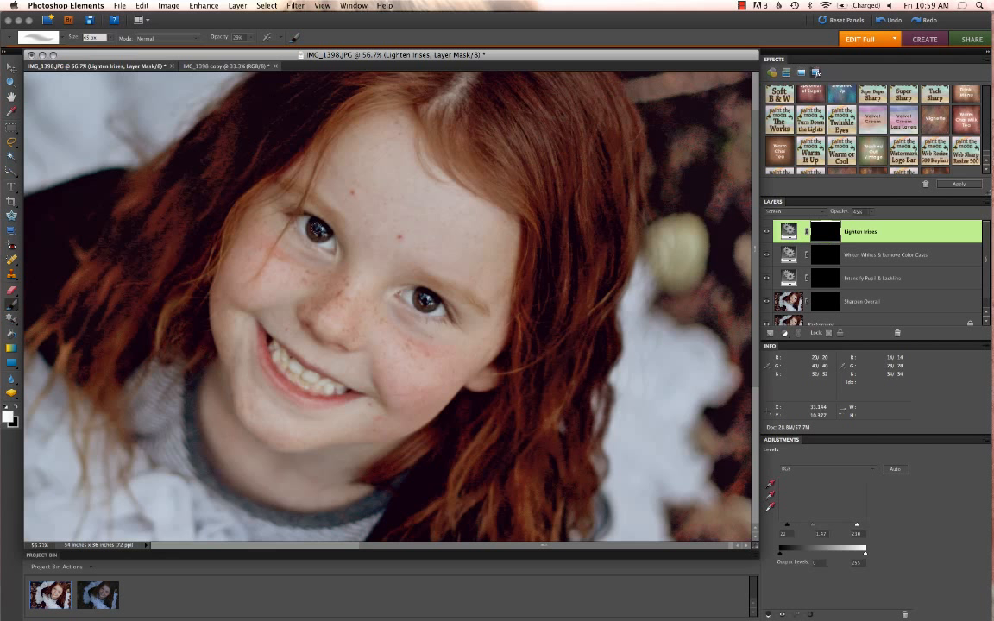
{"action": "left_click_drag", "start_coordinate": [224, 39], "coordinate": [289, 39]}
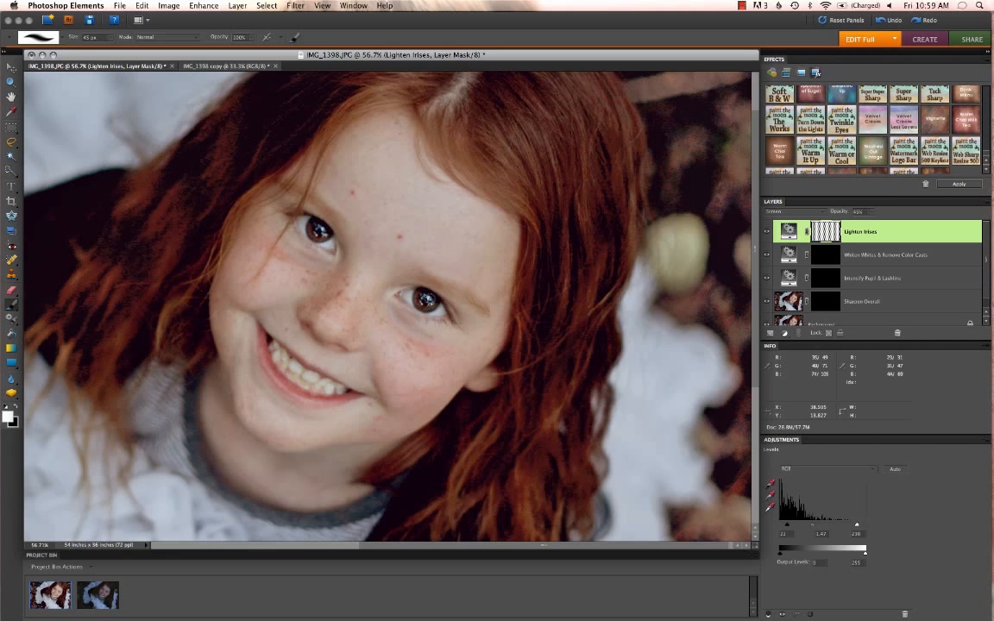
- Lower the Lighten Irises opacity, paint the eye whites on the Whiten Whites & Remove Color Casts mask, and reduce that layer's opacity
{"action": "left_click_drag", "start_coordinate": [848, 215], "coordinate": [835, 216]}
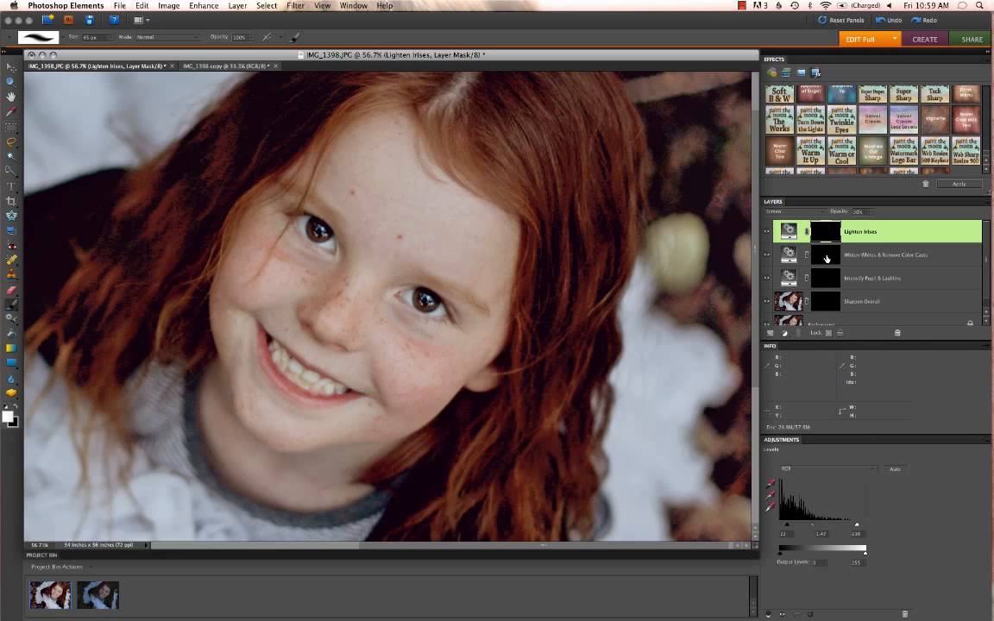
{"action": "left_click", "coordinate": [825, 257]}
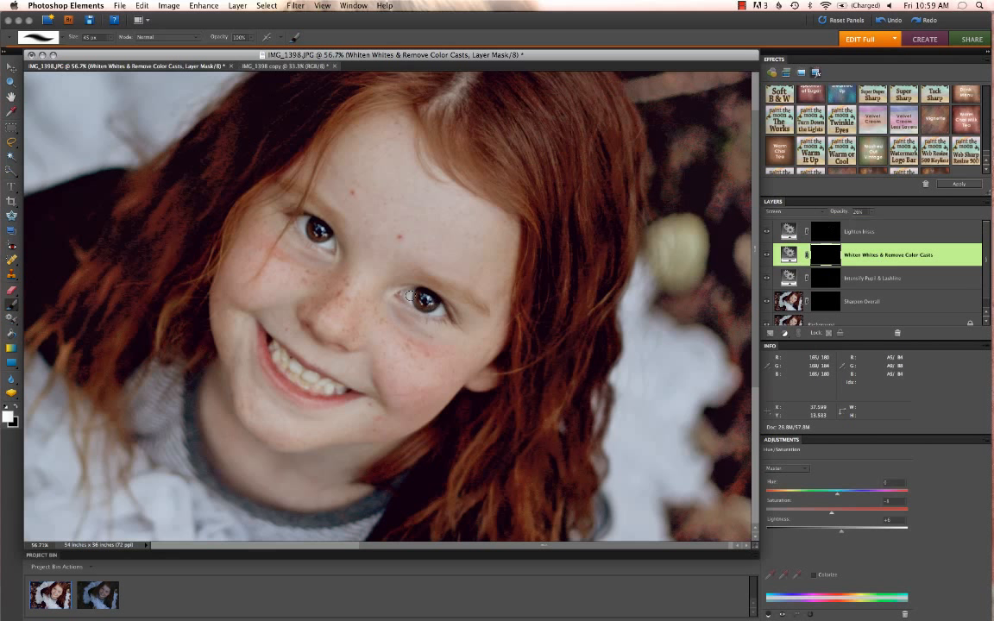
{"action": "left_click_drag", "start_coordinate": [410, 296], "coordinate": [439, 310]}
{"action": "left_click_drag", "start_coordinate": [325, 240], "coordinate": [330, 242]}
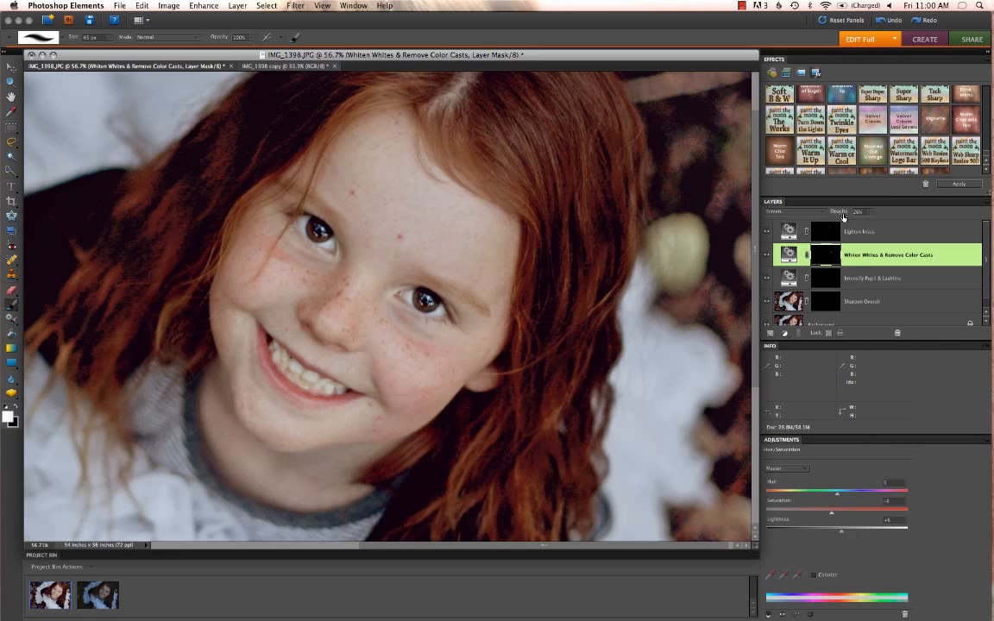
{"action": "left_click_drag", "start_coordinate": [843, 217], "coordinate": [834, 217]}
- Paint the lashlines on the Intensify Pupil & Lashline mask with an 18 px brush, set the layer to 13% opacity, and compare the effect
{"action": "left_click", "coordinate": [828, 286]}
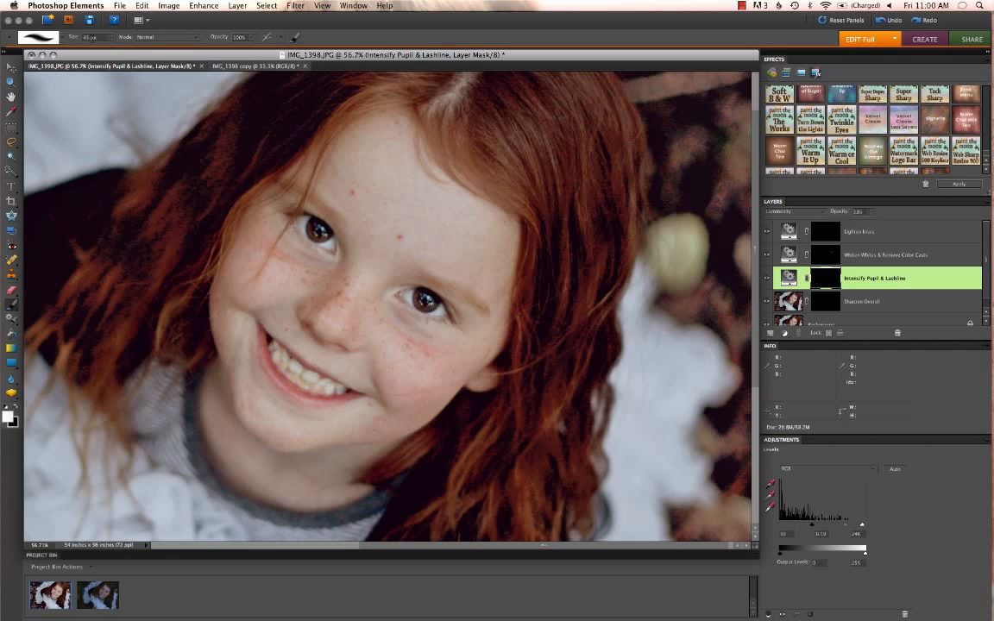
{"action": "mouse_move", "coordinate": [77, 39]}
{"action": "left_mouse_down"}
{"action": "mouse_move", "coordinate": [26, 38]}
{"action": "mouse_move", "coordinate": [93, 38]}
{"action": "left_mouse_up"}
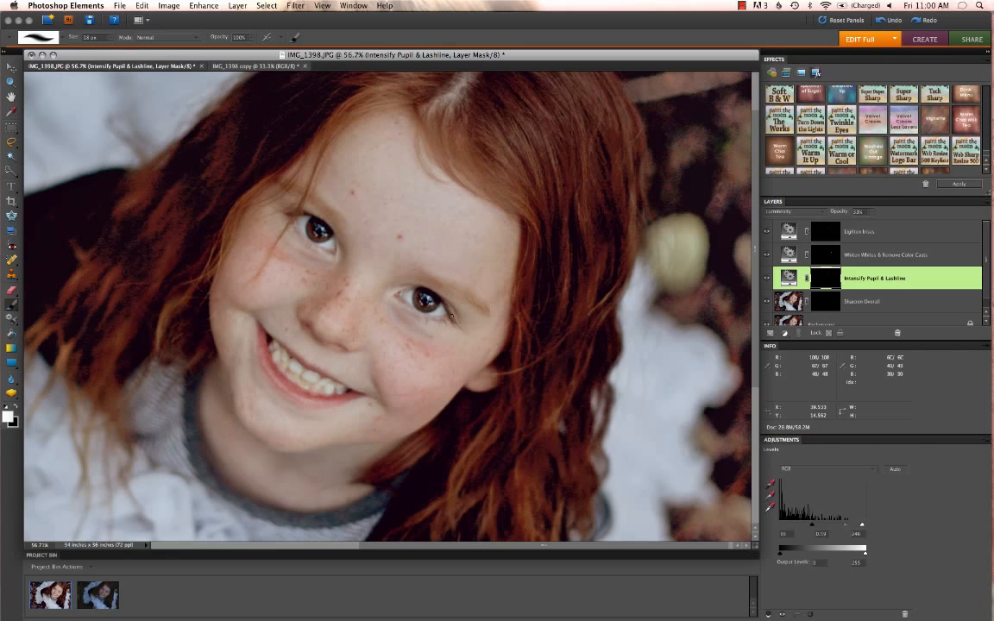
{"action": "left_click_drag", "start_coordinate": [444, 302], "coordinate": [437, 295]}
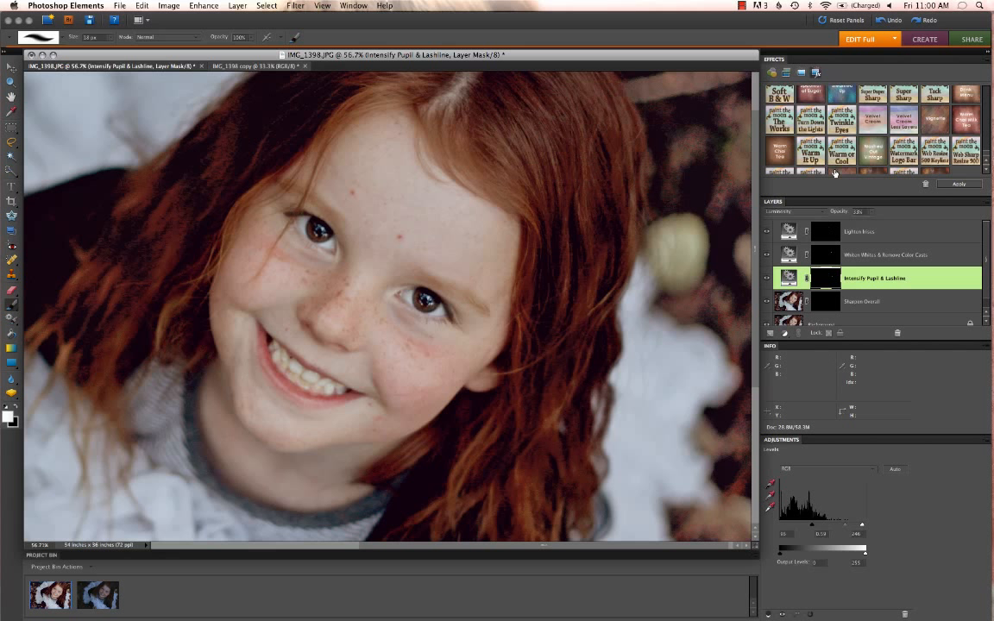
{"action": "left_click_drag", "start_coordinate": [845, 215], "coordinate": [838, 215]}
{"action": "left_click", "coordinate": [766, 279]}
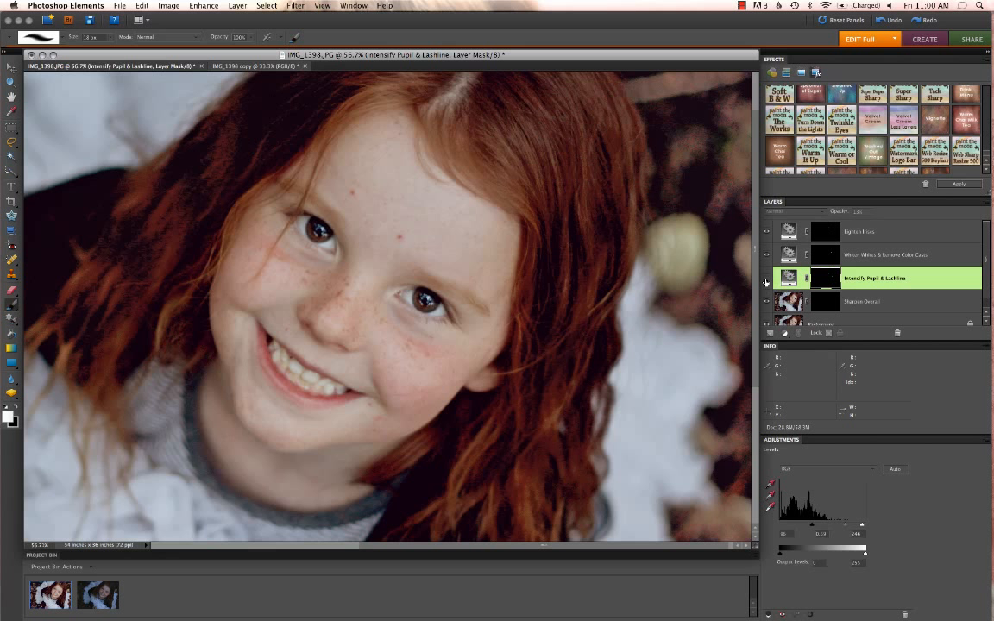
{"action": "left_click", "coordinate": [766, 280]}
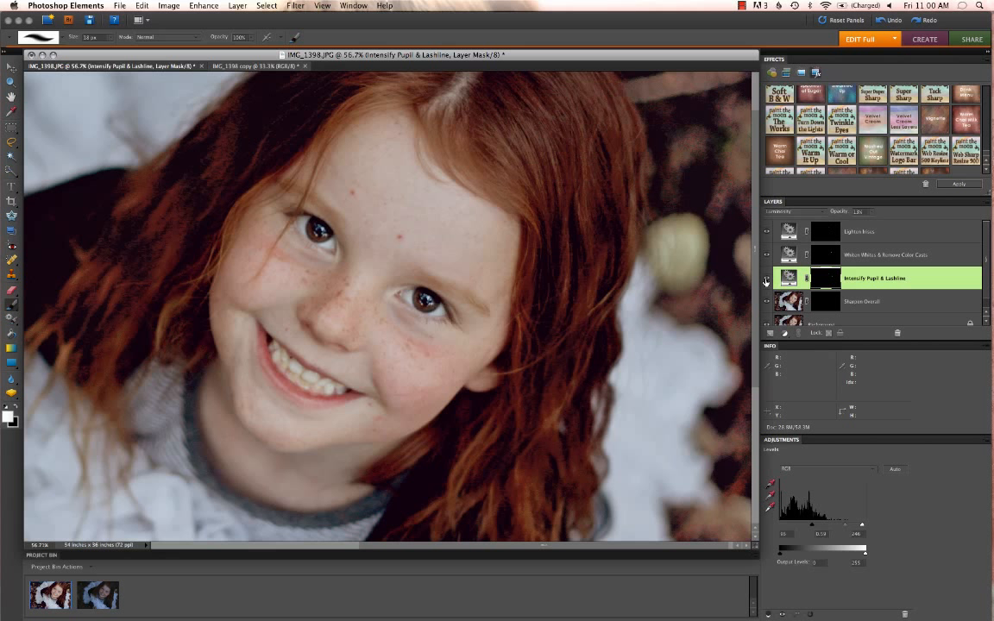
- Paint both eyes on the Sharpen Overall layer mask, using a large brush first and a 37 px brush for finer strokes
{"action": "left_click", "coordinate": [831, 303]}
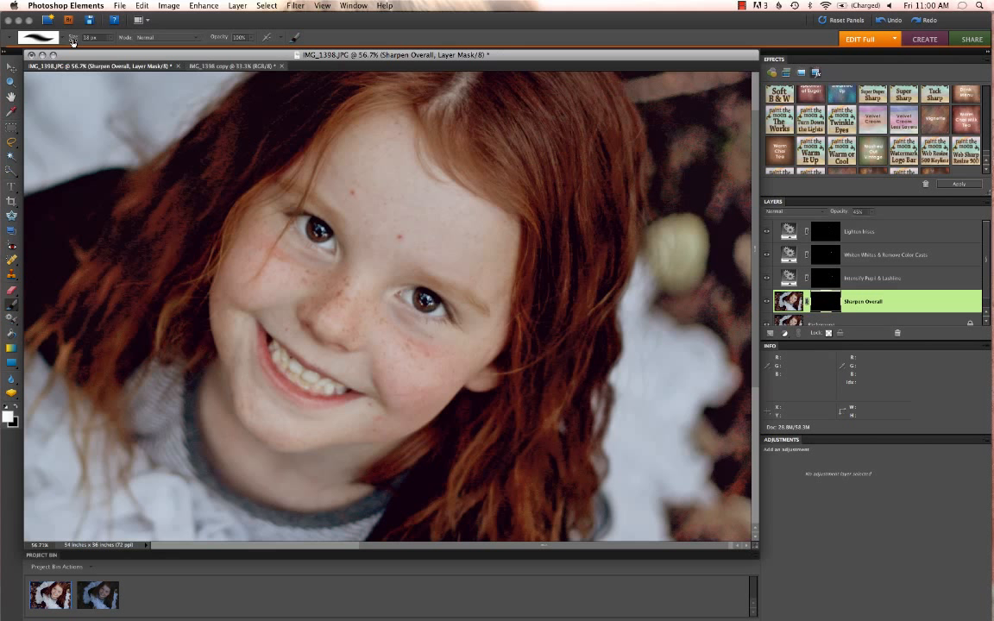
{"action": "mouse_move", "coordinate": [73, 41]}
{"action": "left_mouse_down"}
{"action": "mouse_move", "coordinate": [196, 39]}
{"action": "mouse_move", "coordinate": [121, 39]}
{"action": "left_mouse_up"}
{"action": "mouse_move", "coordinate": [343, 223]}
{"action": "left_mouse_down"}
{"action": "mouse_move", "coordinate": [294, 207]}
{"action": "mouse_move", "coordinate": [282, 231]}
{"action": "mouse_move", "coordinate": [320, 248]}
{"action": "left_mouse_up"}
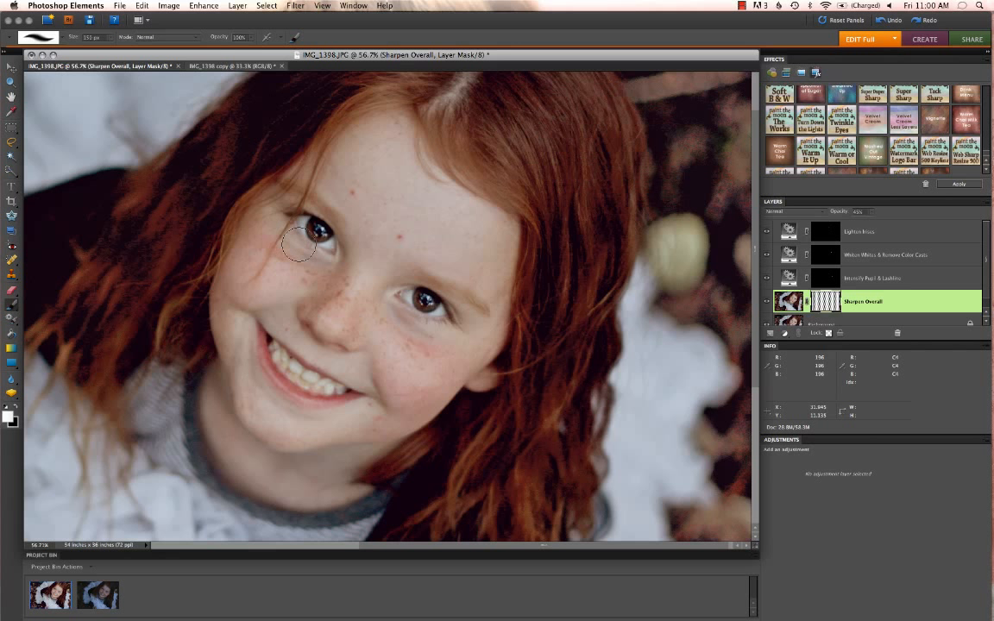
{"action": "left_click_drag", "start_coordinate": [69, 36], "coordinate": [5, 41]}
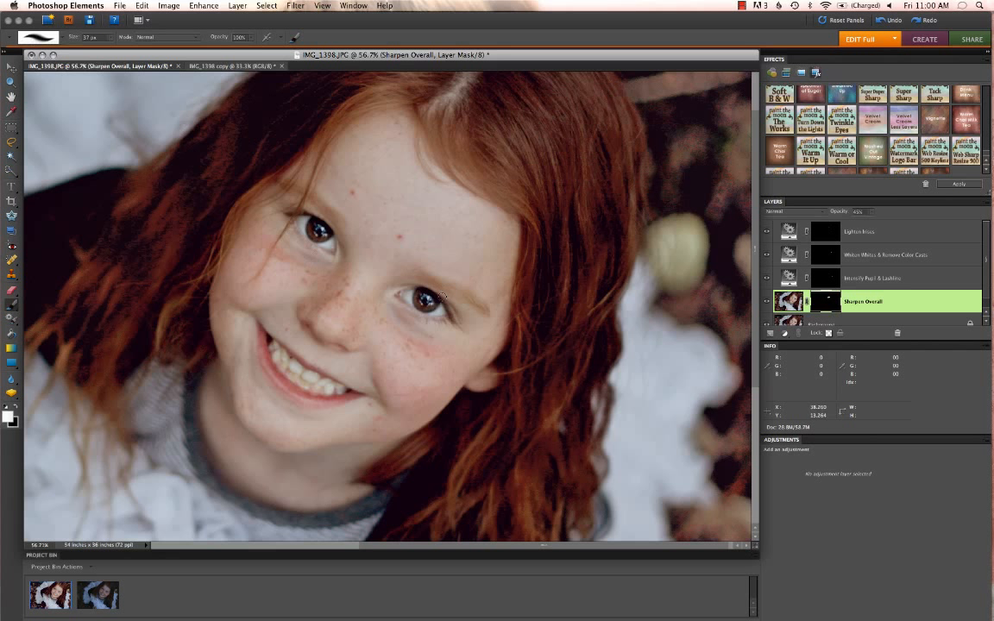
{"action": "mouse_move", "coordinate": [441, 320]}
{"action": "left_mouse_down"}
{"action": "mouse_move", "coordinate": [417, 318]}
{"action": "mouse_move", "coordinate": [417, 296]}
{"action": "left_mouse_up"}
{"action": "scroll", "coordinate": [815, 294], "scroll_direction": "down", "scroll_amount": 1}
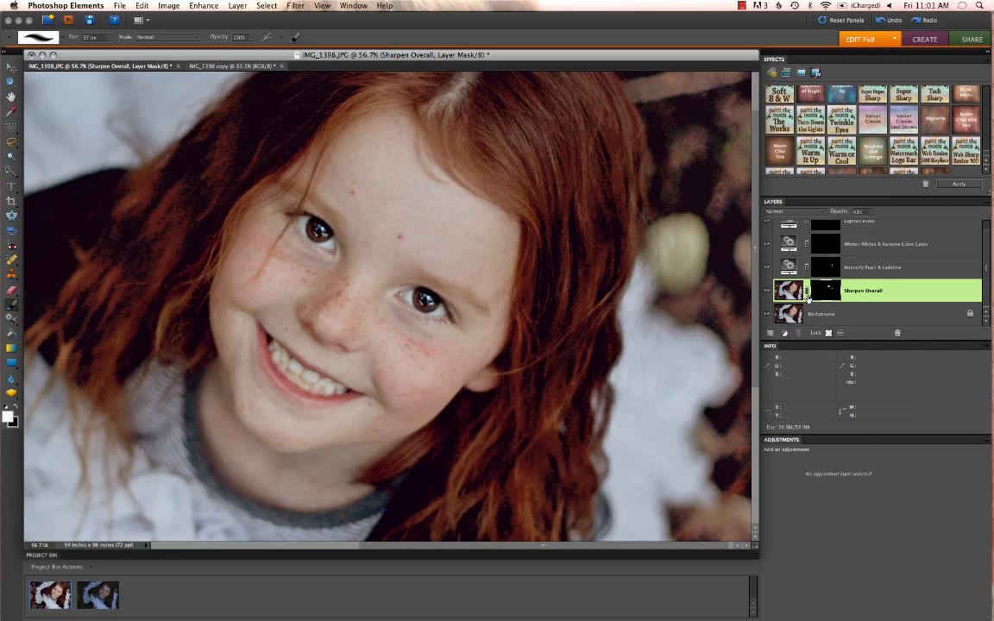
- Fit the whole photo in view, compare it with and without the eye layers, and flatten the image
{"action": "key", "text": "super+0"}
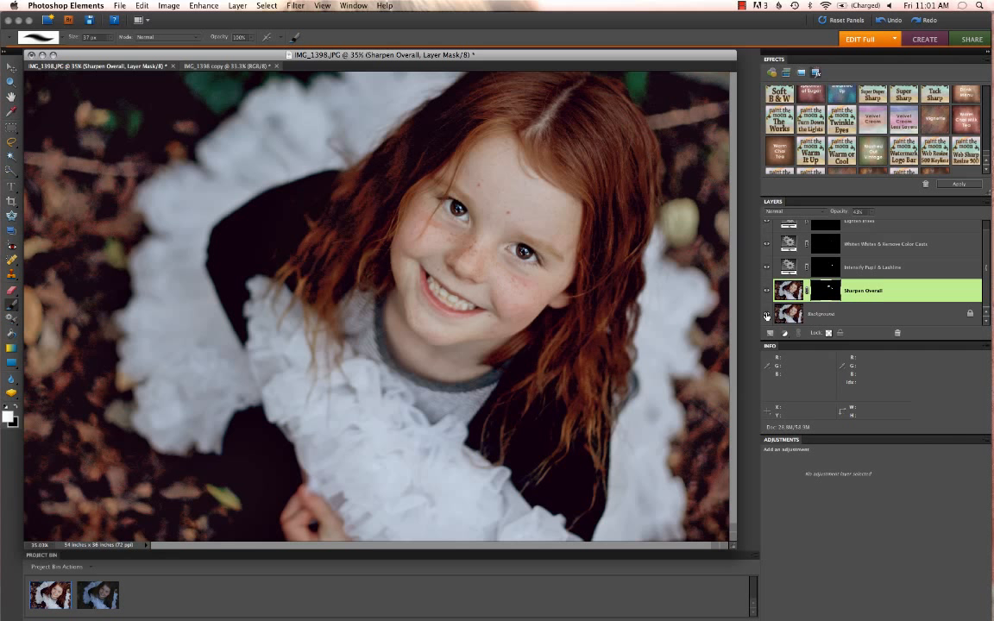
{"action": "left_click", "coordinate": [767, 316], "text": "alt"}
{"action": "left_click", "coordinate": [767, 316], "text": "alt"}
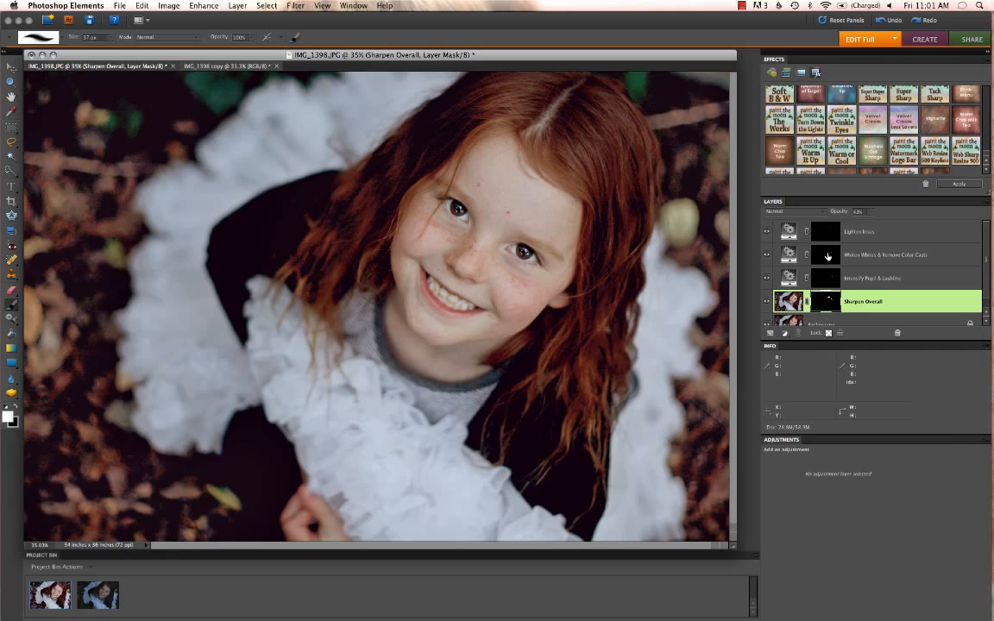
{"action": "left_click", "coordinate": [858, 222]}
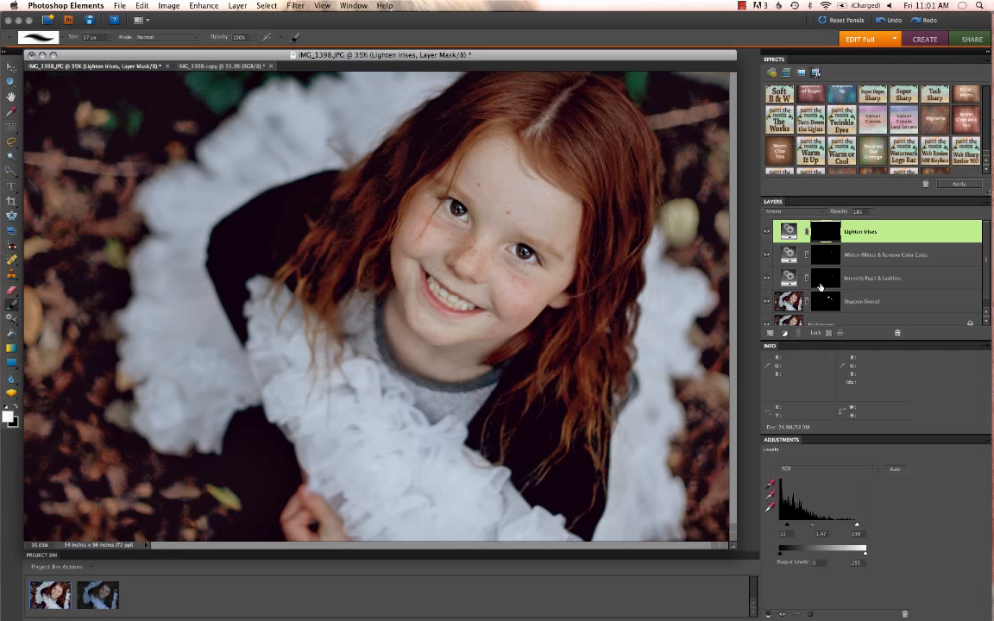
{"action": "scroll", "coordinate": [819, 254], "scroll_direction": "down", "scroll_amount": 1}
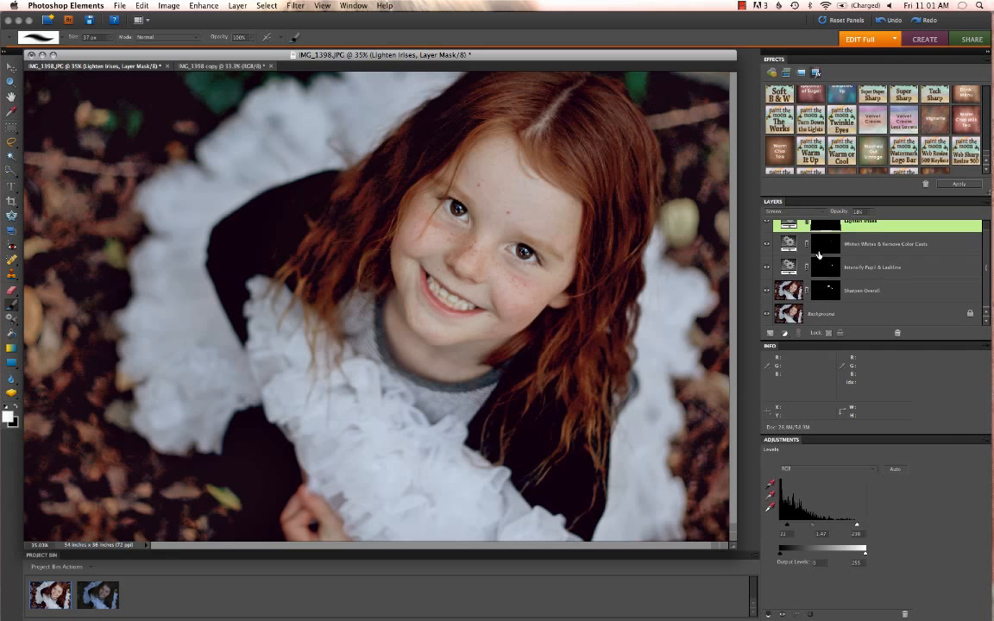
{"action": "right_click", "coordinate": [833, 321]}
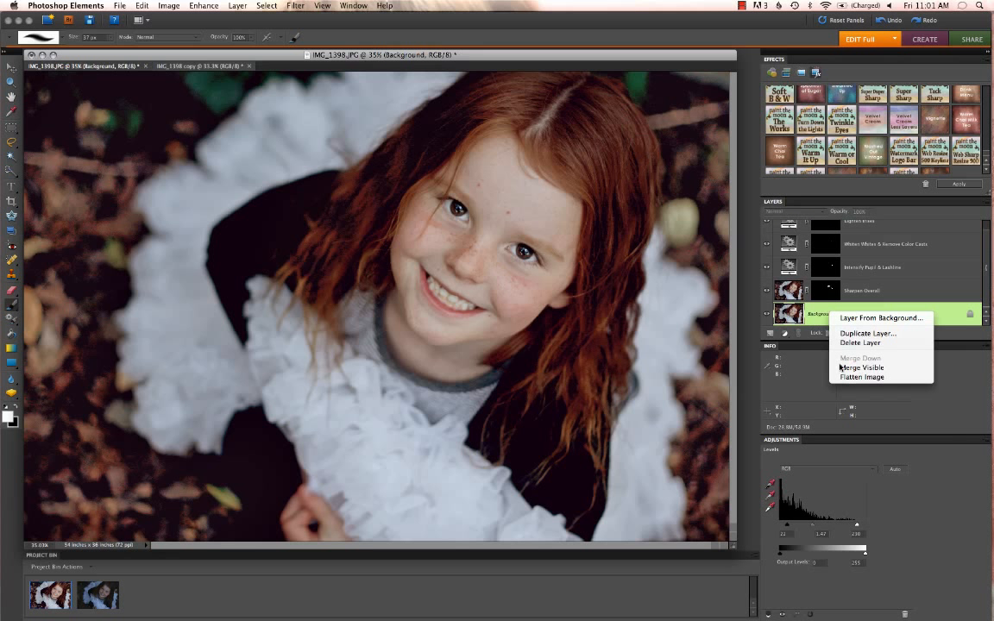
{"action": "left_click", "coordinate": [841, 313]}
{"action": "right_click", "coordinate": [841, 311]}
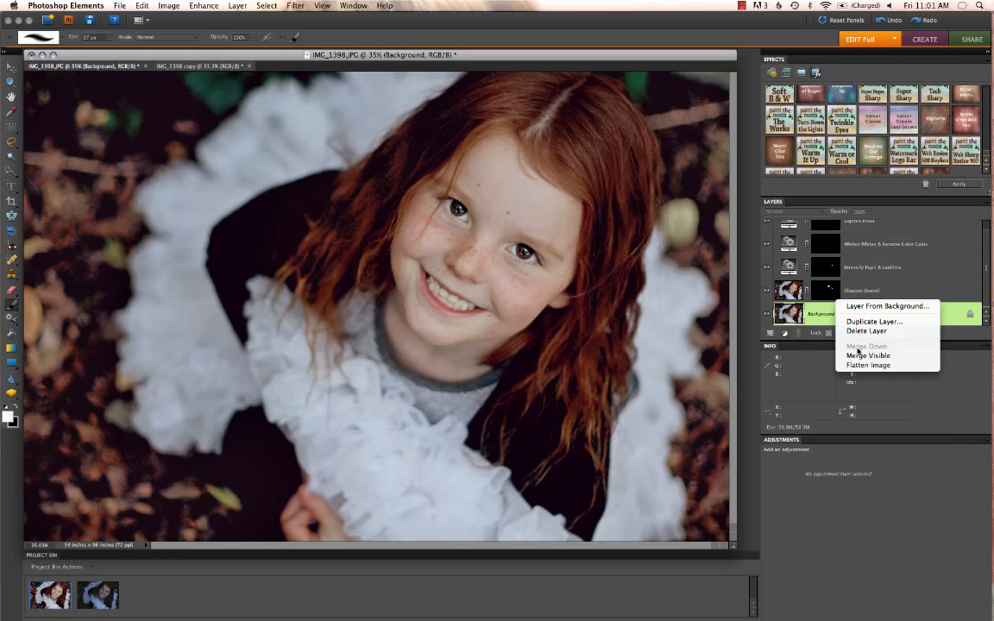
{"action": "left_click", "coordinate": [858, 424]}
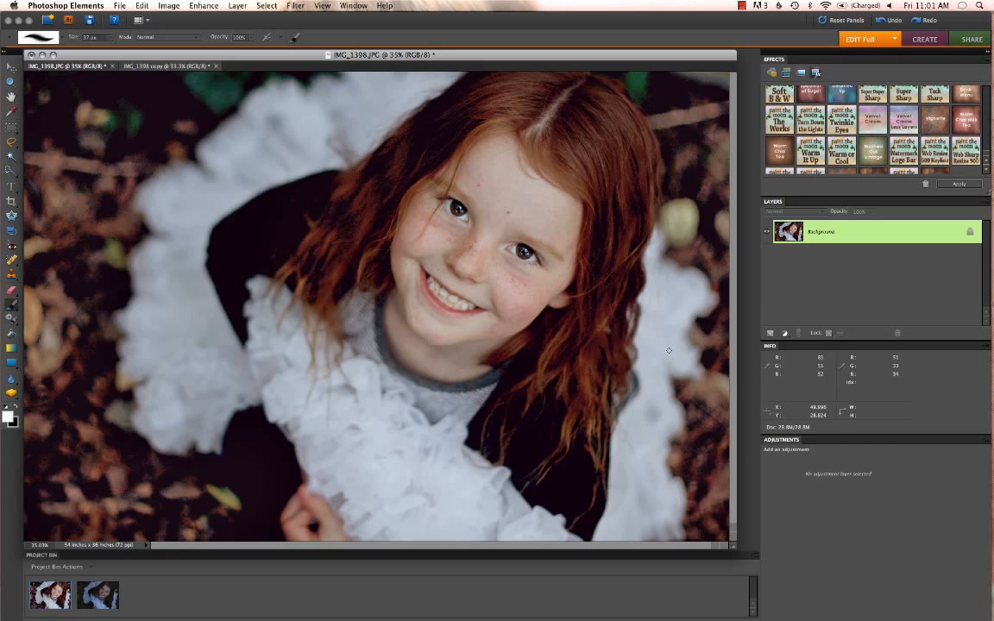
- Run the Whiten Whites action on the flattened photo and continue through its instruction messages
{"action": "scroll", "coordinate": [852, 158], "scroll_direction": "down", "scroll_amount": 2}
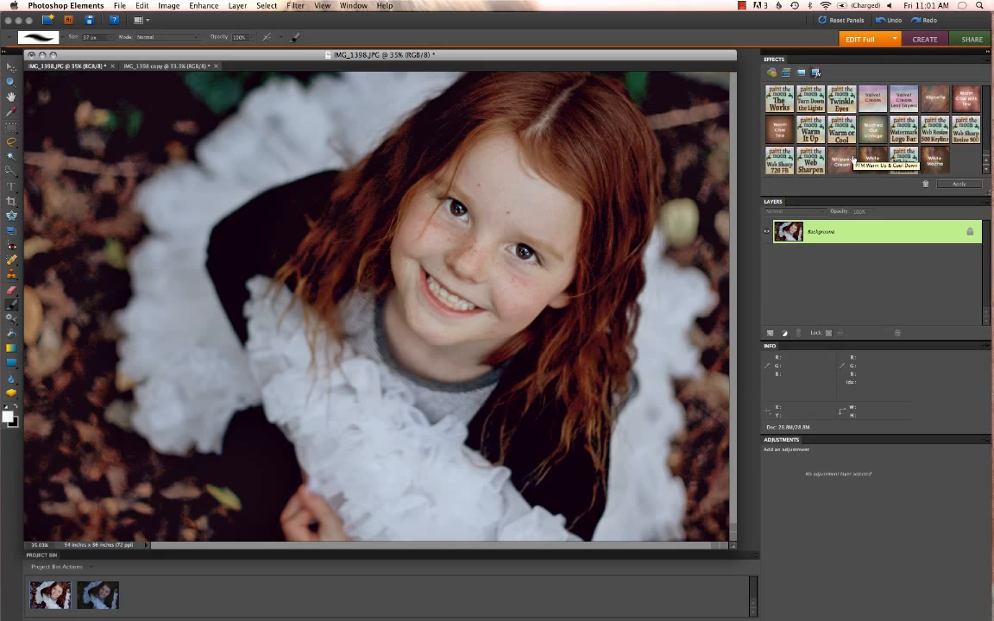
{"action": "double_click", "coordinate": [903, 162]}
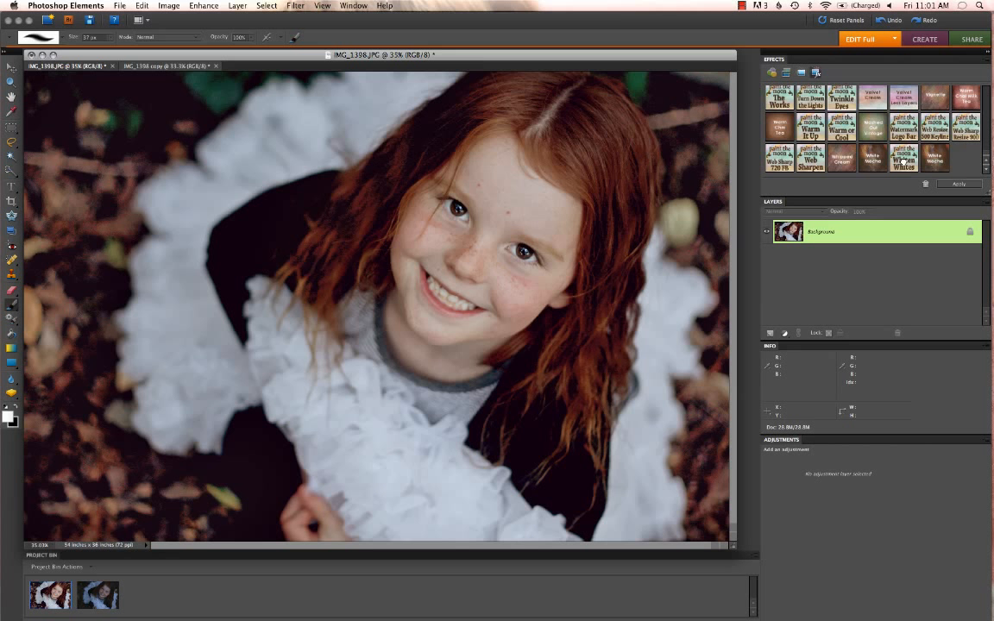
{"action": "left_click", "coordinate": [619, 171]}
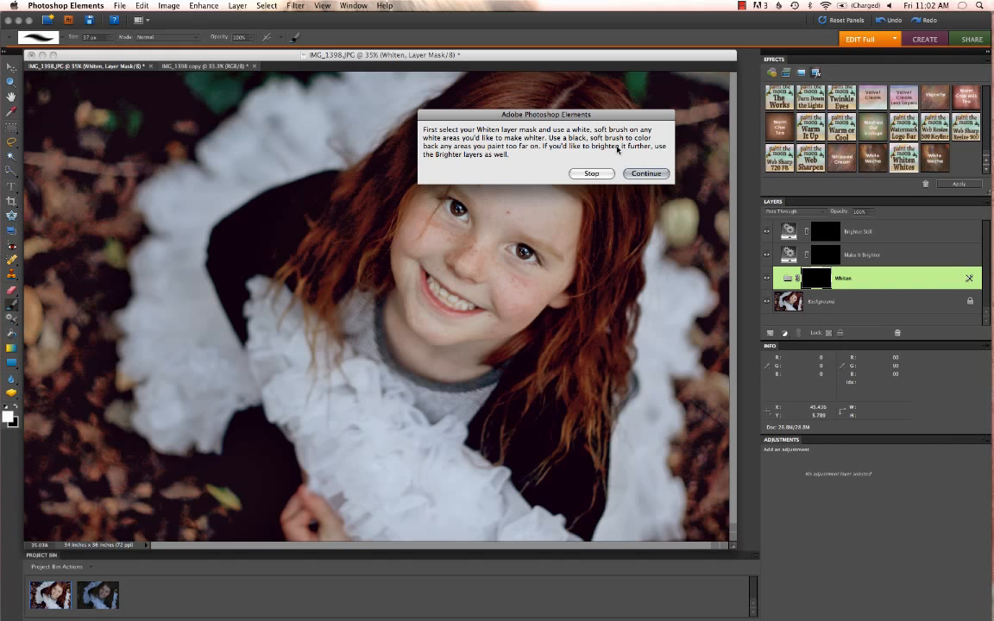
{"action": "left_click", "coordinate": [644, 173]}
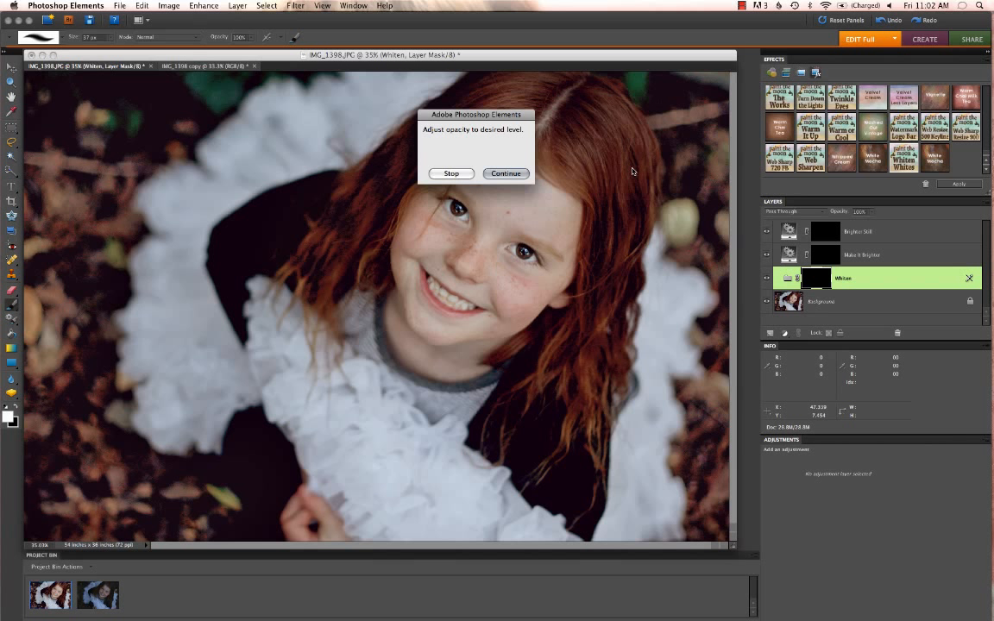
{"action": "left_click", "coordinate": [509, 176]}
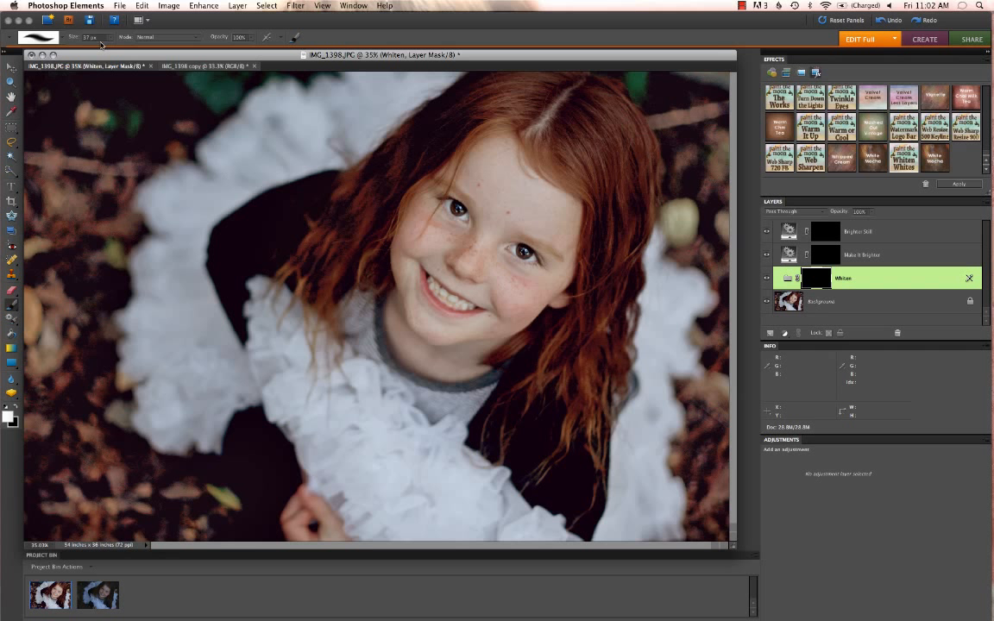
- Paint the white ruffled fabric around the girl on the Whiten layer mask with a 462 px brush, reduced to 333 px beside her hair
{"action": "mouse_move", "coordinate": [71, 37]}
{"action": "left_mouse_down"}
{"action": "mouse_move", "coordinate": [307, 37]}
{"action": "mouse_move", "coordinate": [266, 38]}
{"action": "left_mouse_up"}
{"action": "mouse_move", "coordinate": [267, 125]}
{"action": "left_mouse_down"}
{"action": "mouse_move", "coordinate": [300, 132]}
{"action": "mouse_move", "coordinate": [261, 160]}
{"action": "mouse_move", "coordinate": [240, 154]}
{"action": "mouse_move", "coordinate": [284, 115]}
{"action": "mouse_move", "coordinate": [310, 130]}
{"action": "mouse_move", "coordinate": [316, 108]}
{"action": "mouse_move", "coordinate": [325, 121]}
{"action": "mouse_move", "coordinate": [409, 76]}
{"action": "mouse_move", "coordinate": [349, 119]}
{"action": "mouse_move", "coordinate": [299, 127]}
{"action": "mouse_move", "coordinate": [171, 223]}
{"action": "mouse_move", "coordinate": [165, 398]}
{"action": "mouse_move", "coordinate": [152, 350]}
{"action": "mouse_move", "coordinate": [171, 382]}
{"action": "mouse_move", "coordinate": [196, 378]}
{"action": "mouse_move", "coordinate": [187, 334]}
{"action": "mouse_move", "coordinate": [218, 379]}
{"action": "mouse_move", "coordinate": [210, 408]}
{"action": "mouse_move", "coordinate": [192, 422]}
{"action": "mouse_move", "coordinate": [192, 402]}
{"action": "mouse_move", "coordinate": [268, 375]}
{"action": "mouse_move", "coordinate": [260, 357]}
{"action": "mouse_move", "coordinate": [368, 452]}
{"action": "mouse_move", "coordinate": [361, 396]}
{"action": "mouse_move", "coordinate": [396, 465]}
{"action": "mouse_move", "coordinate": [360, 485]}
{"action": "mouse_move", "coordinate": [336, 450]}
{"action": "mouse_move", "coordinate": [361, 494]}
{"action": "mouse_move", "coordinate": [417, 463]}
{"action": "mouse_move", "coordinate": [439, 469]}
{"action": "mouse_move", "coordinate": [438, 450]}
{"action": "mouse_move", "coordinate": [415, 503]}
{"action": "mouse_move", "coordinate": [376, 515]}
{"action": "mouse_move", "coordinate": [356, 487]}
{"action": "mouse_move", "coordinate": [488, 527]}
{"action": "mouse_move", "coordinate": [471, 511]}
{"action": "mouse_move", "coordinate": [569, 566]}
{"action": "mouse_move", "coordinate": [649, 533]}
{"action": "mouse_move", "coordinate": [639, 524]}
{"action": "mouse_move", "coordinate": [637, 459]}
{"action": "left_mouse_up"}
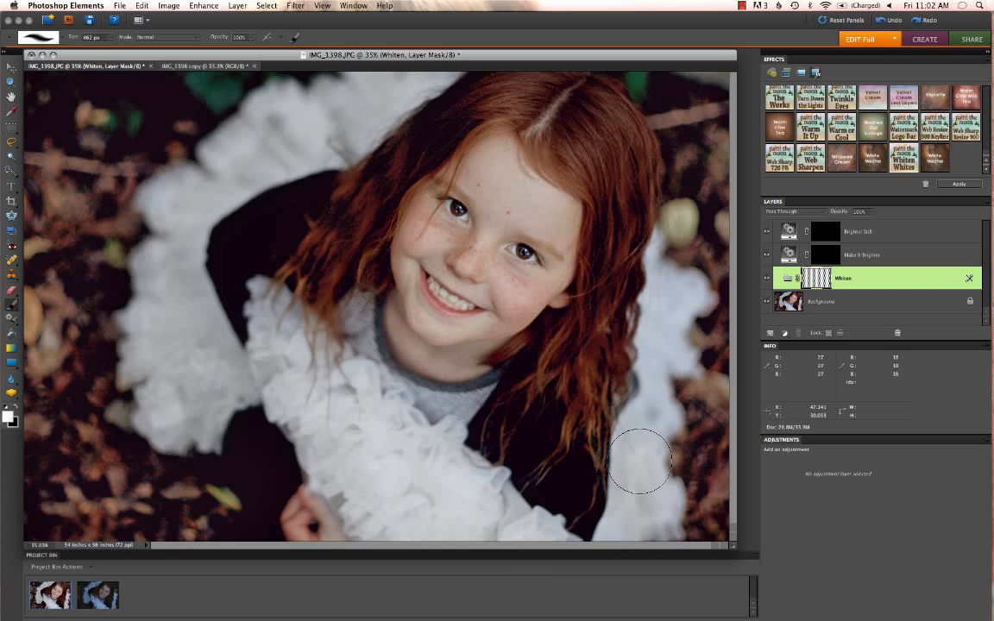
{"action": "left_click_drag", "start_coordinate": [80, 41], "coordinate": [15, 43]}
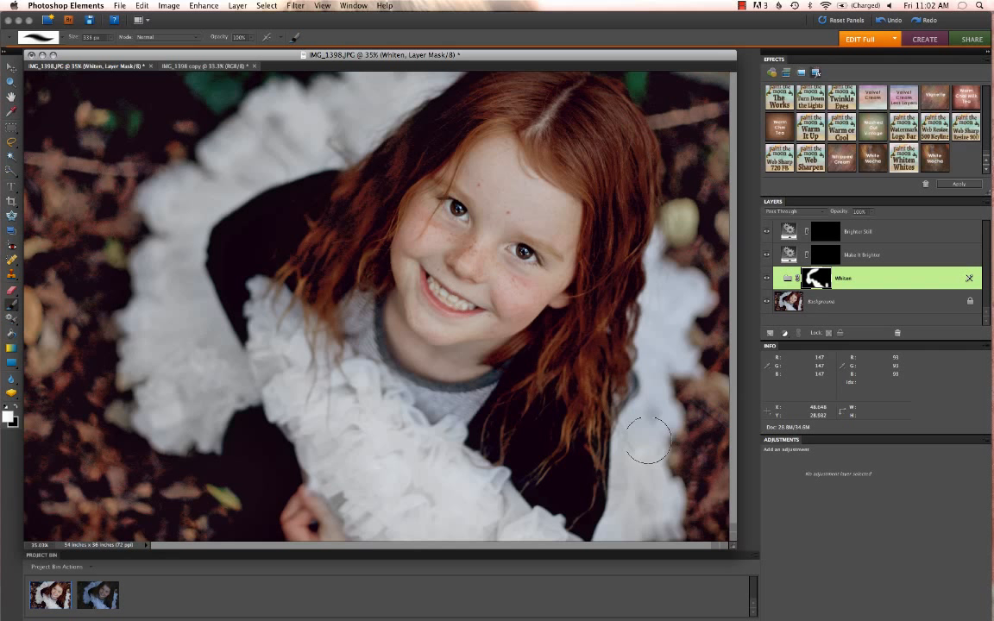
{"action": "mouse_move", "coordinate": [663, 280]}
{"action": "left_mouse_down"}
{"action": "mouse_move", "coordinate": [672, 302]}
{"action": "mouse_move", "coordinate": [643, 491]}
{"action": "left_mouse_up"}
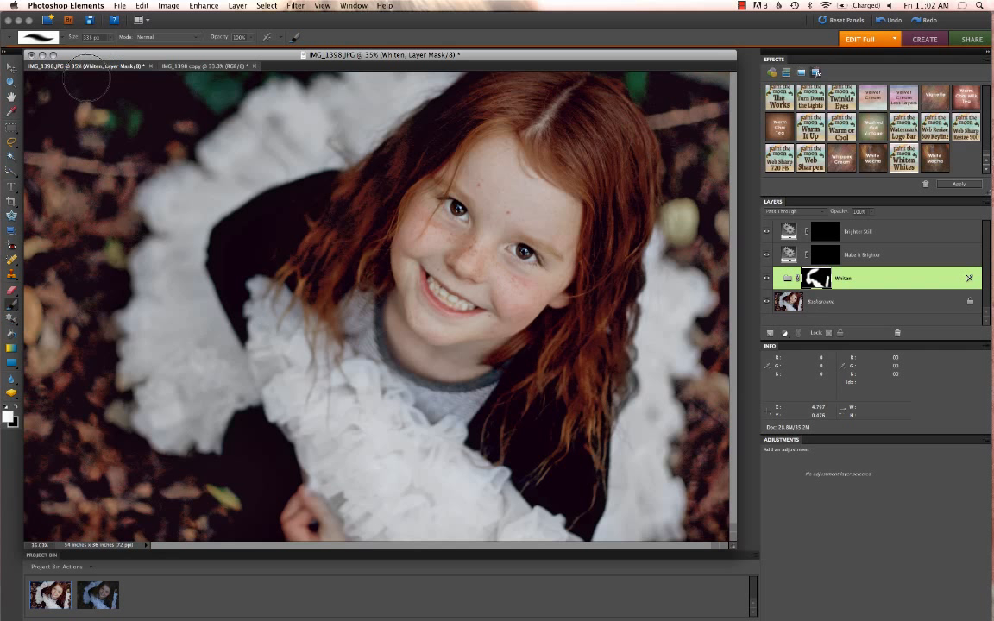
- Touch up the ruffles near her shoulder on the Whiten mask with a smaller 55% opacity brush, and compare with the original background
{"action": "key", "text": "5"}
{"action": "key", "text": "5"}
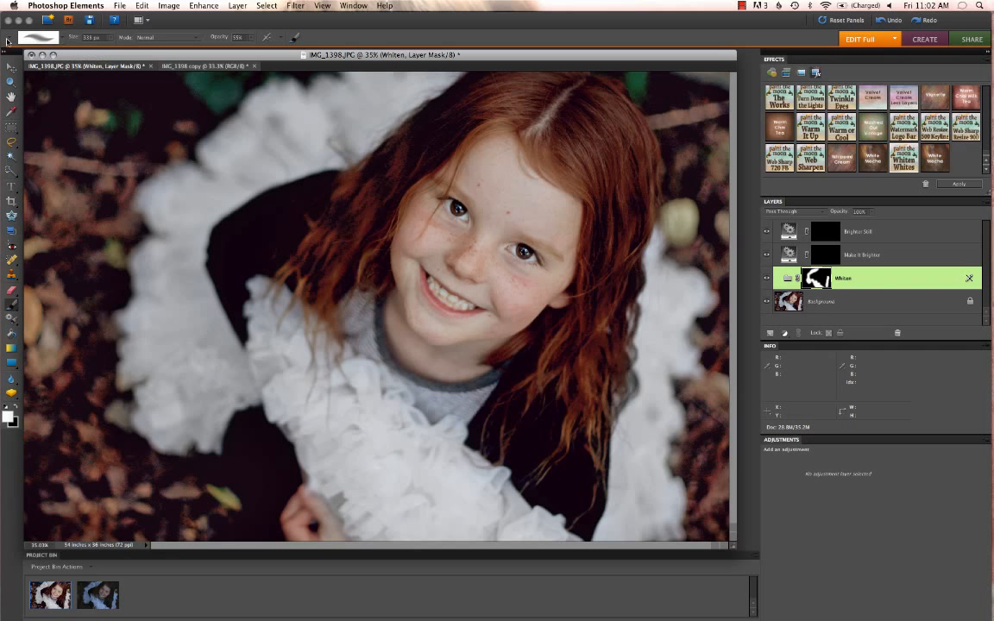
{"action": "left_click_drag", "start_coordinate": [71, 39], "coordinate": [3, 38]}
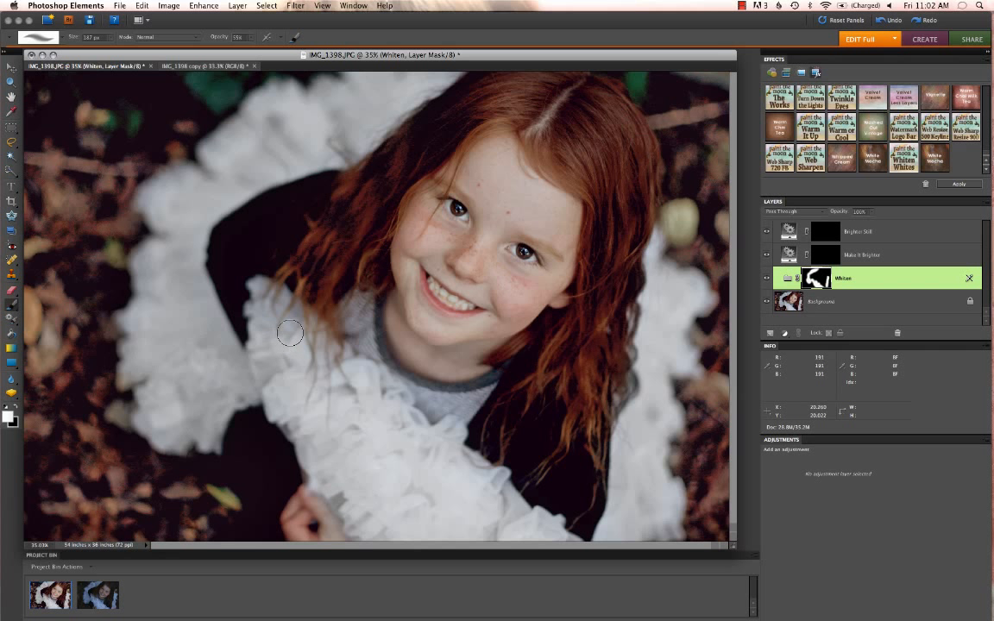
{"action": "mouse_move", "coordinate": [290, 334]}
{"action": "left_mouse_down"}
{"action": "mouse_move", "coordinate": [336, 373]}
{"action": "mouse_move", "coordinate": [353, 413]}
{"action": "mouse_move", "coordinate": [317, 393]}
{"action": "mouse_move", "coordinate": [384, 473]}
{"action": "left_mouse_up"}
{"action": "left_click", "coordinate": [767, 303], "text": "alt"}
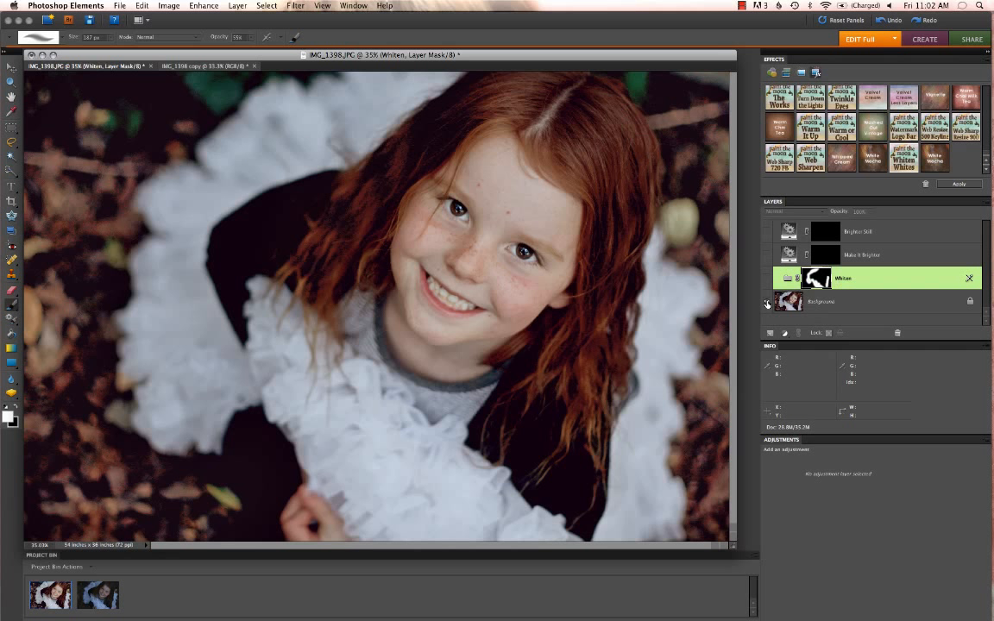
{"action": "left_click", "coordinate": [766, 304], "text": "alt"}
- Brush lightly over the girl's teeth on the Whiten layer mask with a 22 px brush at 1% opacity
{"action": "left_click", "coordinate": [86, 37]}
{"action": "type", "text": "23"}
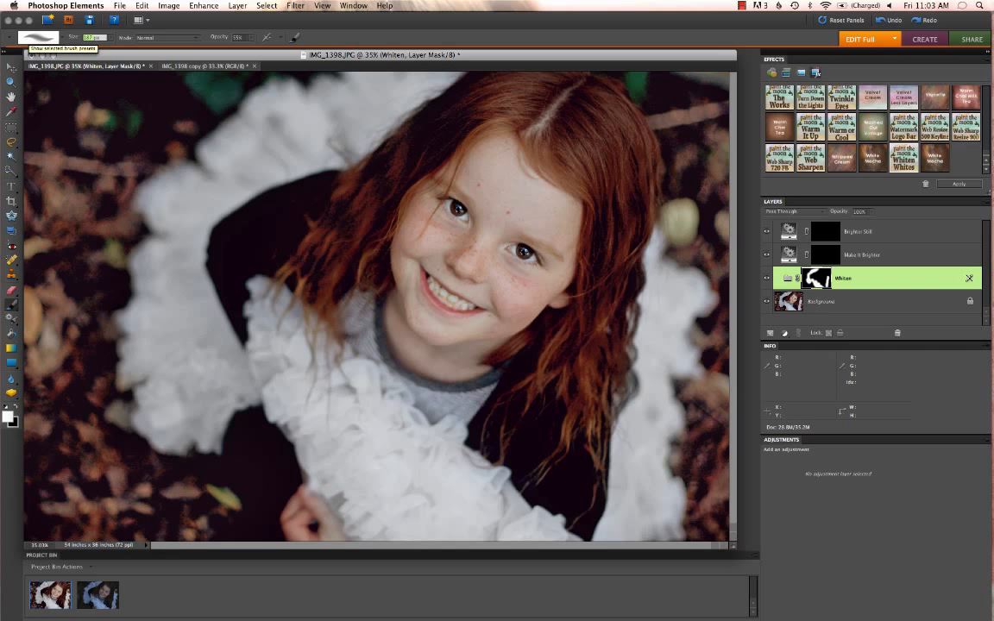
{"action": "key", "text": "Return"}
{"action": "key", "text": "Return"}
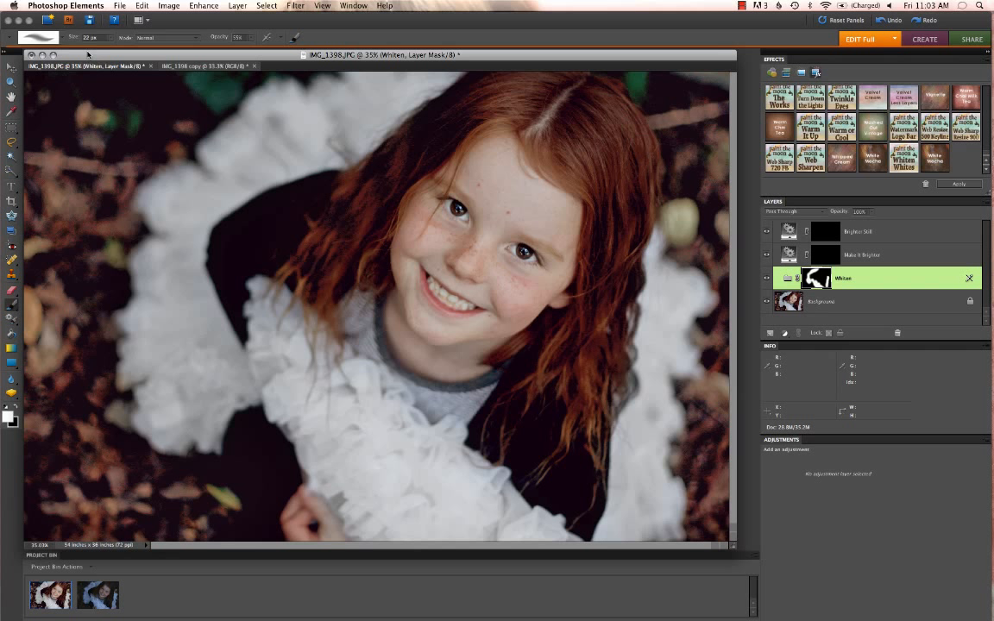
{"action": "key", "text": "z"}
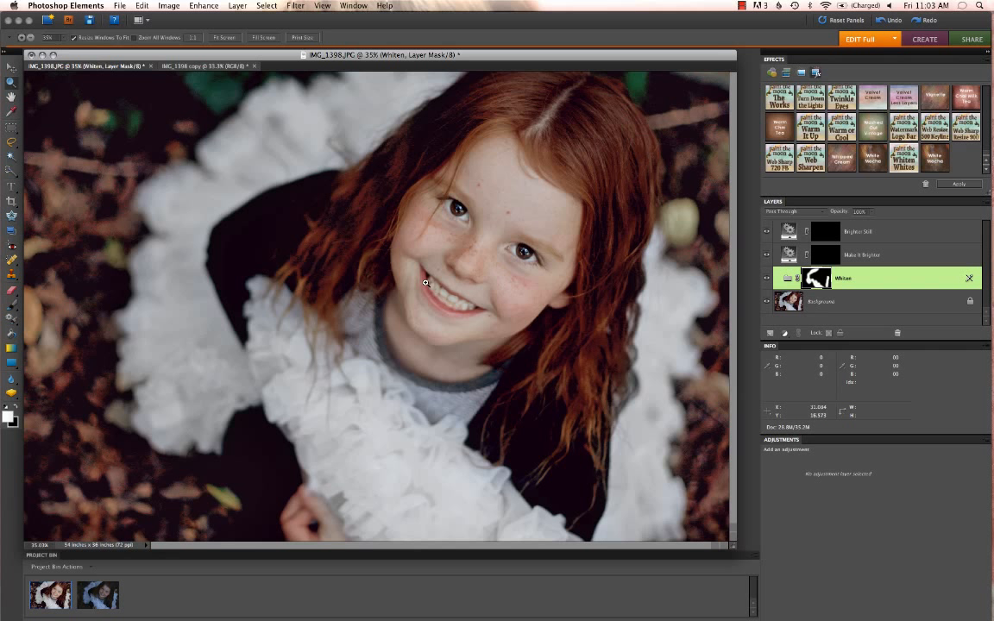
{"action": "left_click_drag", "start_coordinate": [391, 239], "coordinate": [565, 392]}
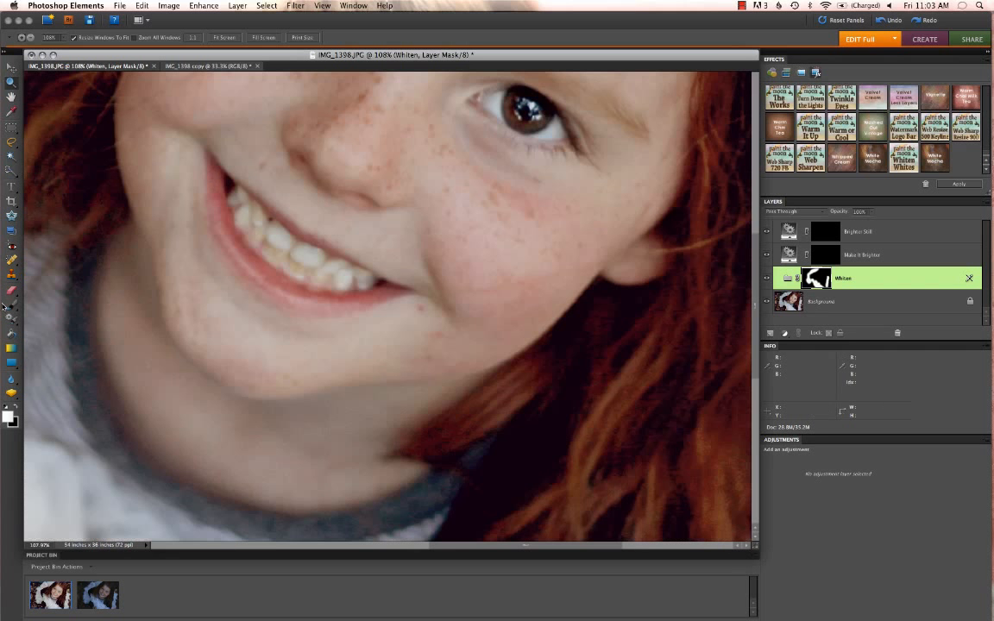
{"action": "left_click", "coordinate": [10, 304]}
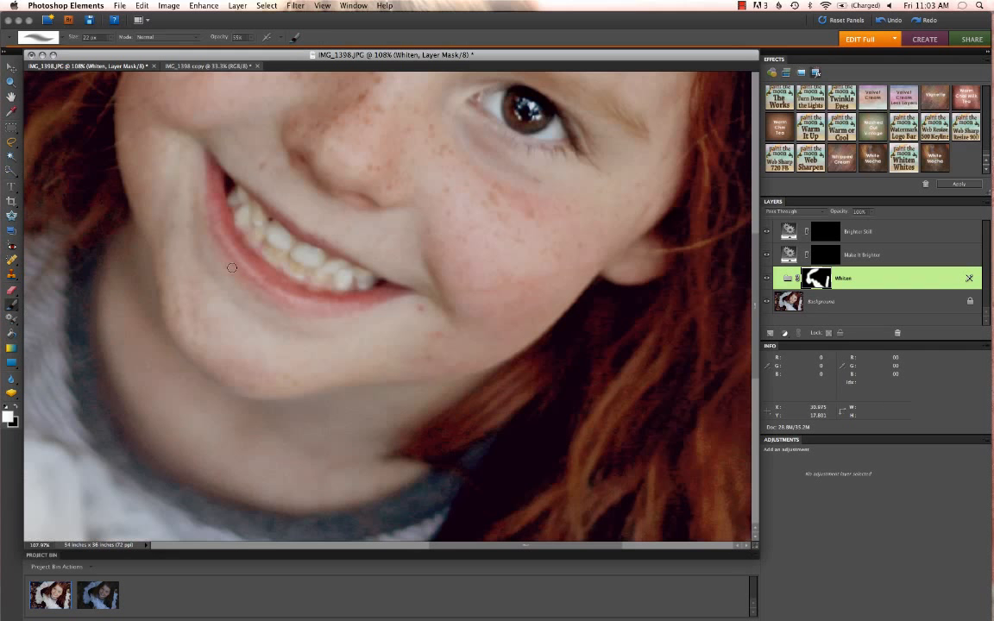
{"action": "left_click_drag", "start_coordinate": [222, 38], "coordinate": [171, 40]}
{"action": "mouse_move", "coordinate": [336, 267]}
{"action": "left_mouse_down"}
{"action": "mouse_move", "coordinate": [327, 249]}
{"action": "mouse_move", "coordinate": [238, 225]}
{"action": "mouse_move", "coordinate": [226, 198]}
{"action": "mouse_move", "coordinate": [264, 231]}
{"action": "left_mouse_up"}
- Flatten the whitened image and run the Healthy Smile action on it
{"action": "right_click", "coordinate": [820, 298]}
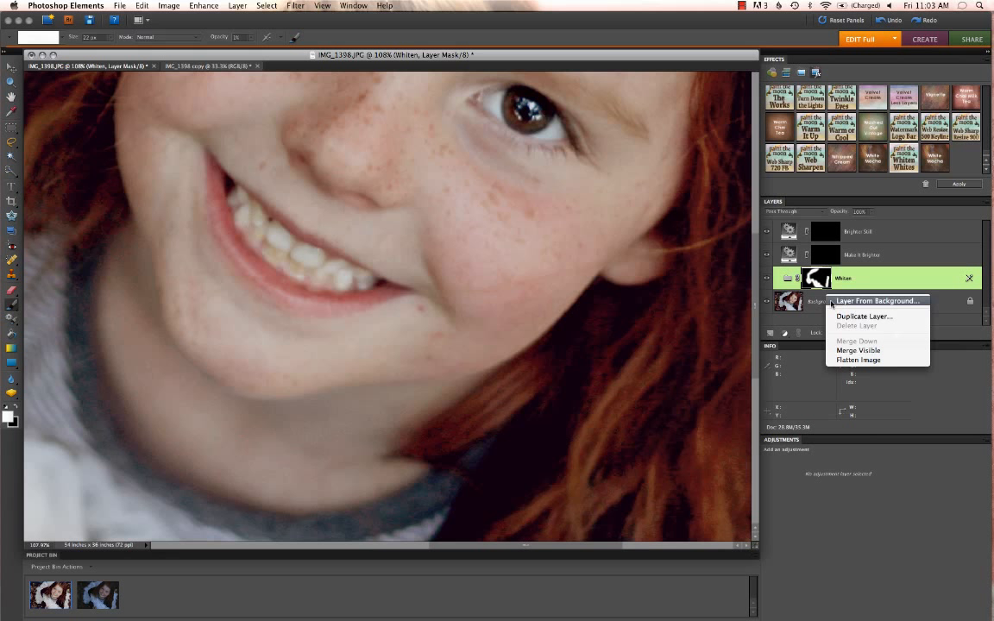
{"action": "left_click", "coordinate": [858, 258]}
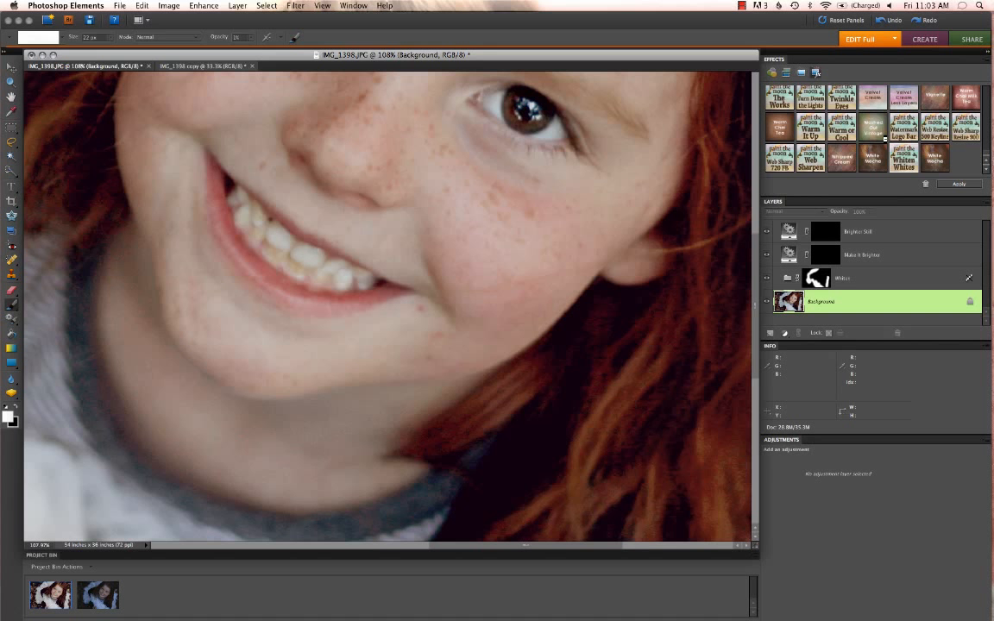
{"action": "scroll", "coordinate": [860, 139], "scroll_direction": "down", "scroll_amount": 10}
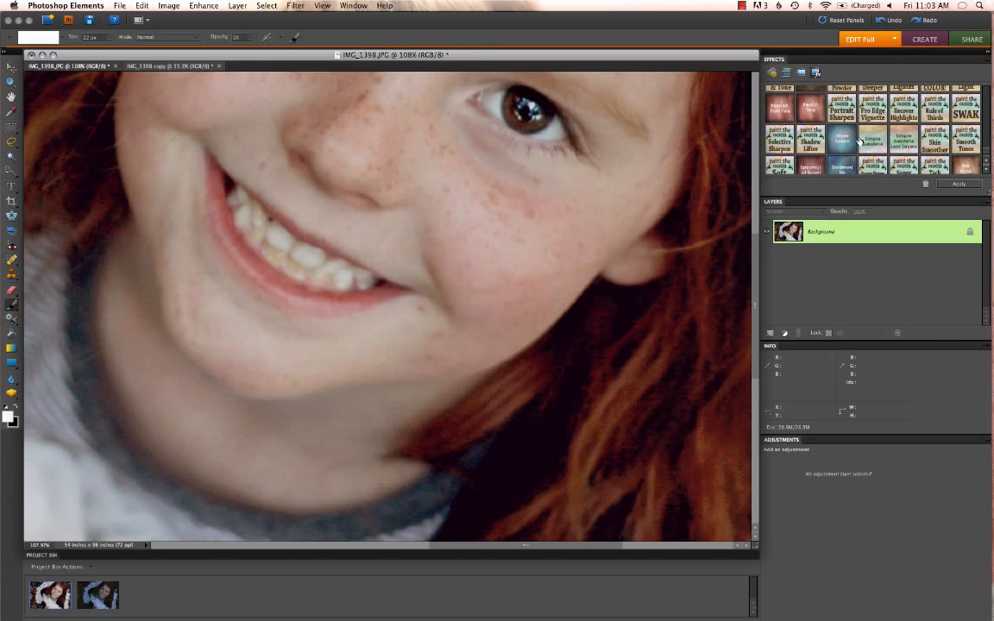
{"action": "scroll", "coordinate": [859, 140], "scroll_direction": "up", "scroll_amount": 3}
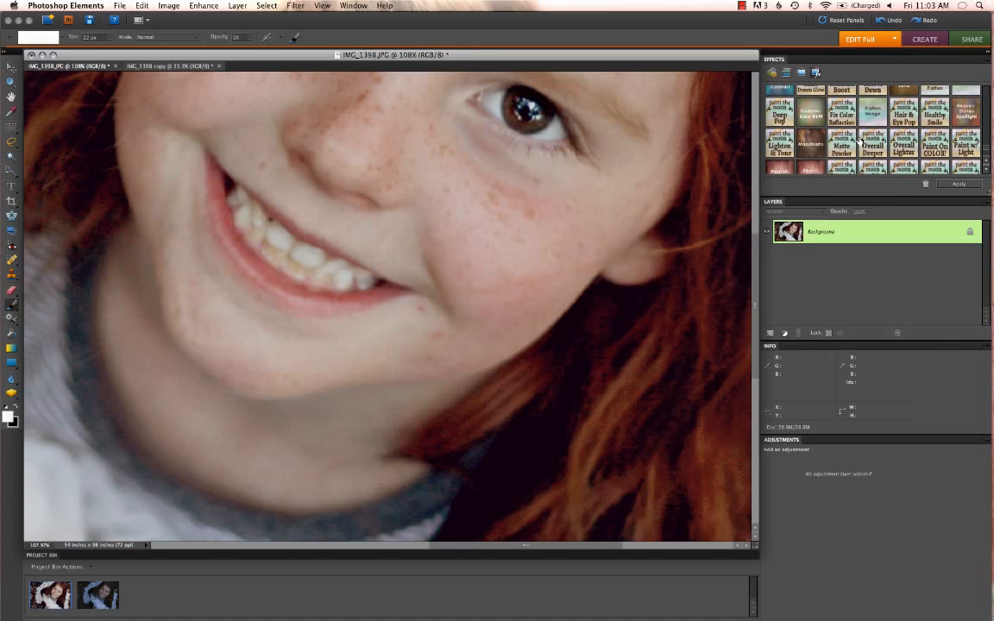
{"action": "double_click", "coordinate": [924, 112]}
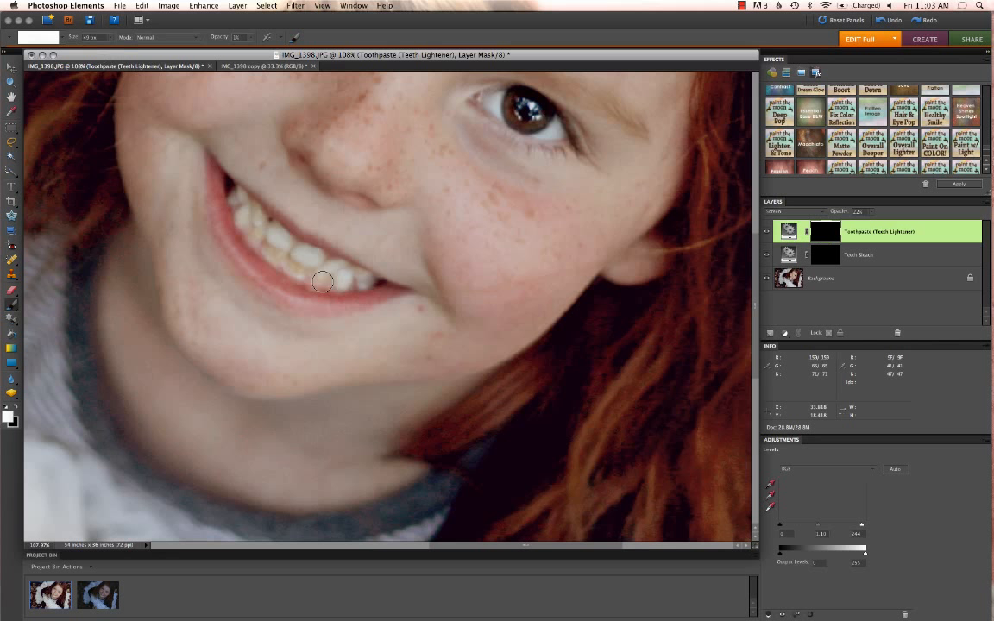
- Paint the girl's teeth with the 49 px brush on the Toothpaste (Teeth Lightener) mask and on the Teeth Bleach mask
{"action": "mouse_move", "coordinate": [272, 241]}
{"action": "left_mouse_down"}
{"action": "mouse_move", "coordinate": [244, 220]}
{"action": "mouse_move", "coordinate": [300, 245]}
{"action": "mouse_move", "coordinate": [334, 280]}
{"action": "left_mouse_up"}
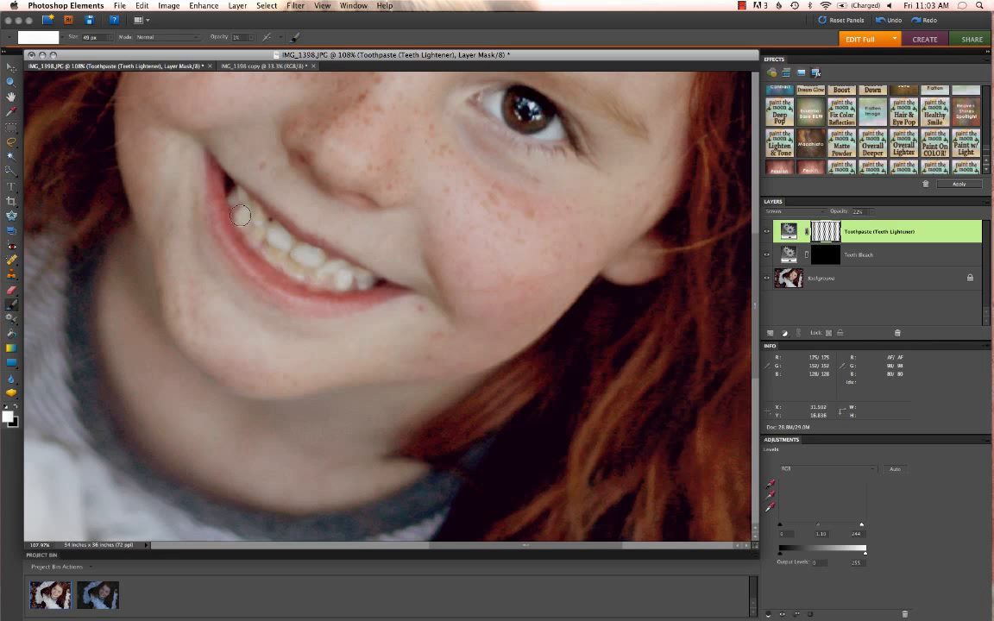
{"action": "left_click", "coordinate": [816, 259]}
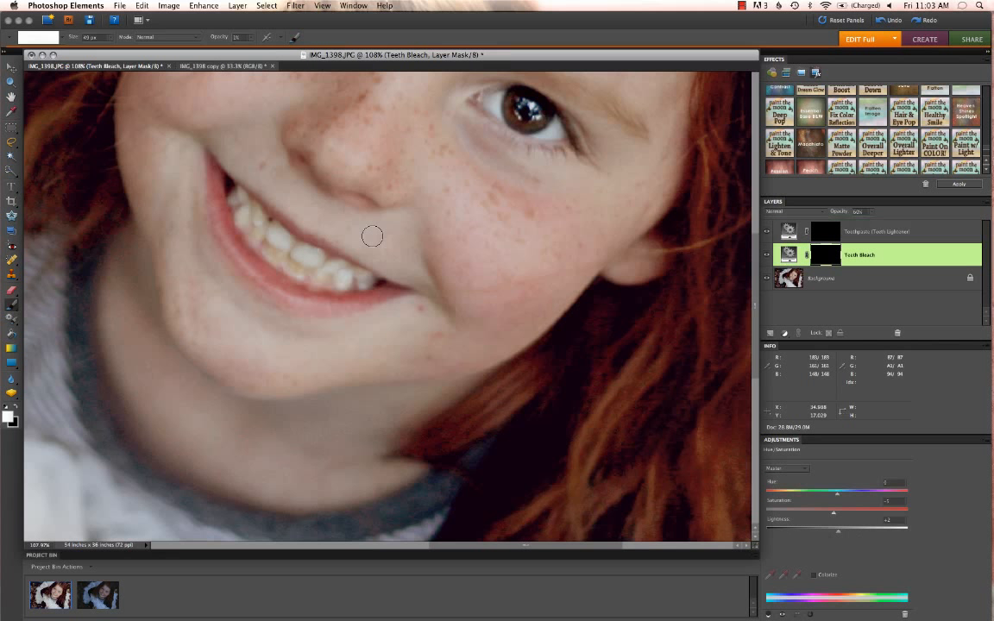
{"action": "mouse_move", "coordinate": [255, 219]}
{"action": "left_mouse_down"}
{"action": "mouse_move", "coordinate": [293, 243]}
{"action": "mouse_move", "coordinate": [234, 227]}
{"action": "mouse_move", "coordinate": [315, 263]}
{"action": "left_mouse_up"}
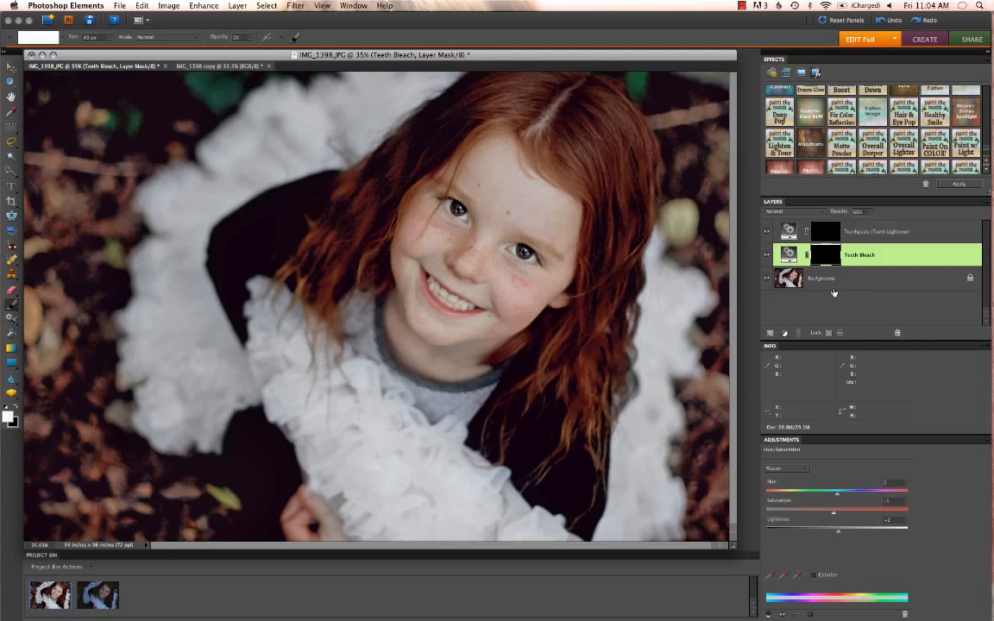
- Compare the whole photo with and without the teeth layers, and flatten the image
{"action": "left_click", "coordinate": [766, 280], "text": "alt"}
{"action": "left_click", "coordinate": [766, 278], "text": "alt"}
{"action": "right_click", "coordinate": [802, 276]}
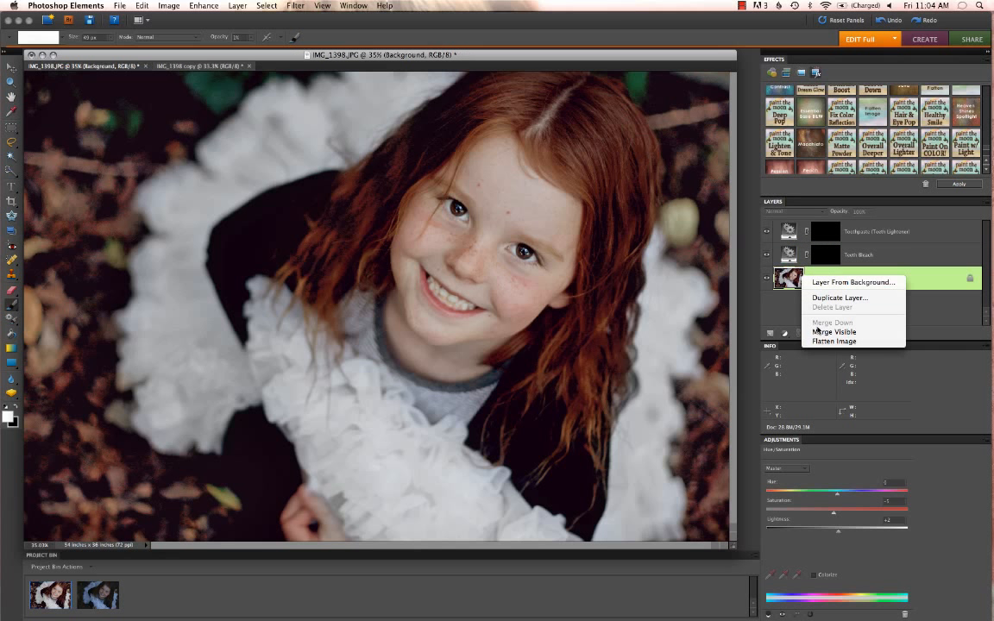
{"action": "left_click", "coordinate": [821, 341]}
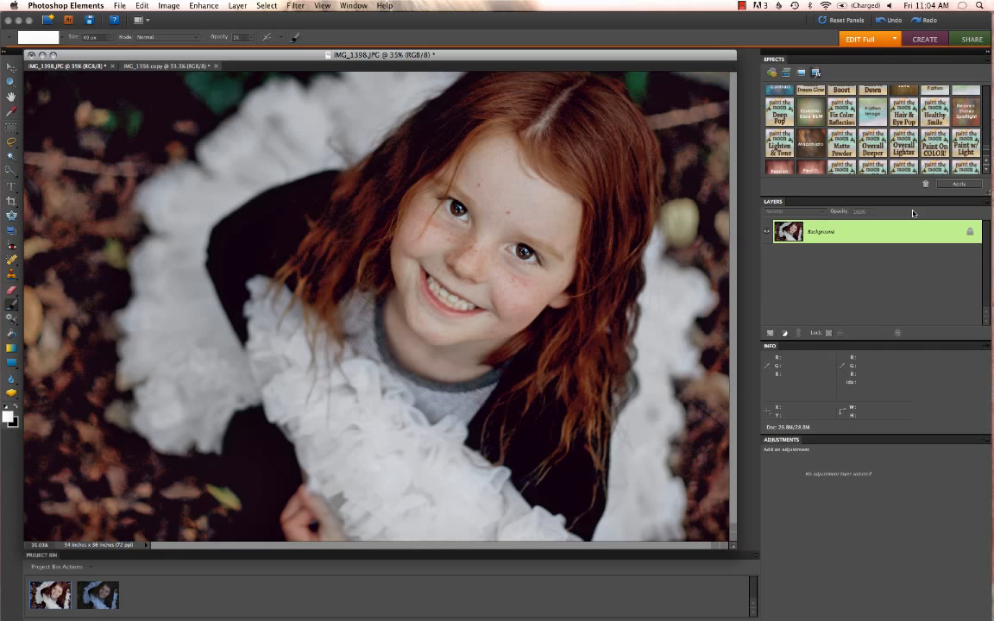
- Compare the finished portrait with the unedited IMG_1398 copy and return to the edited photo
{"action": "left_click", "coordinate": [107, 603]}
{"action": "left_click", "coordinate": [164, 67]}
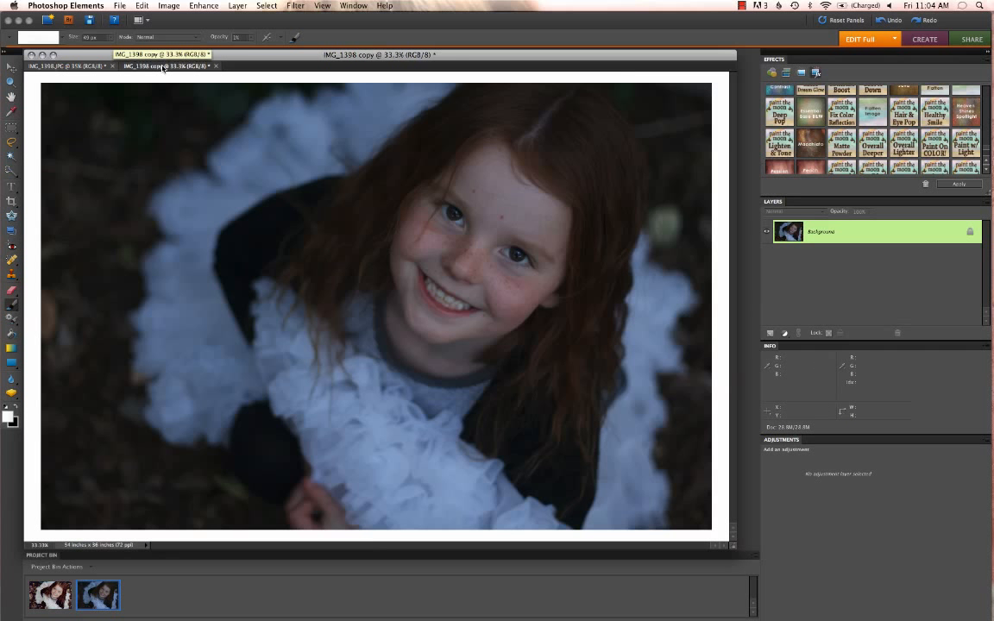
{"action": "left_click", "coordinate": [95, 67]}
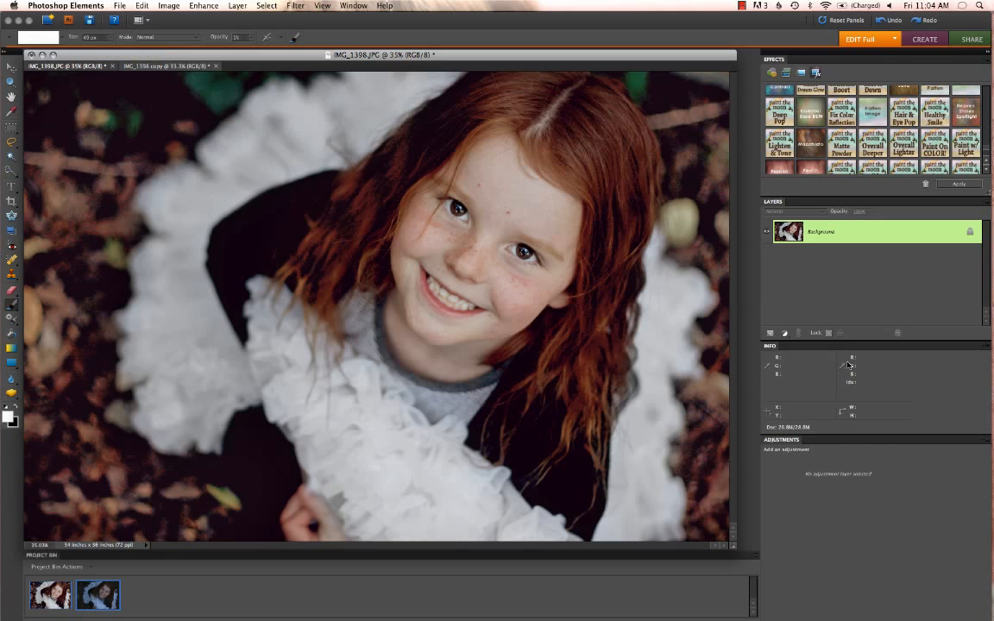